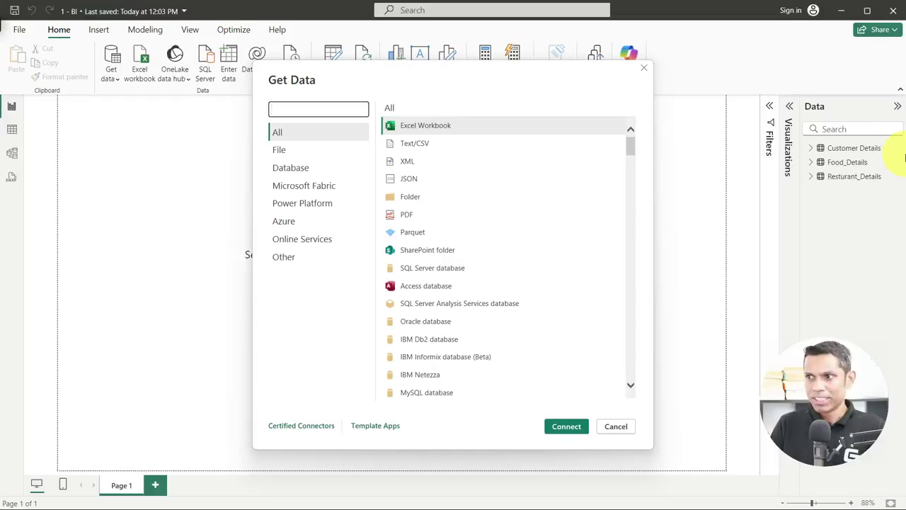
# Connect to a Folder data source and start browsing for its folder path.
pyautogui.click(428, 203)
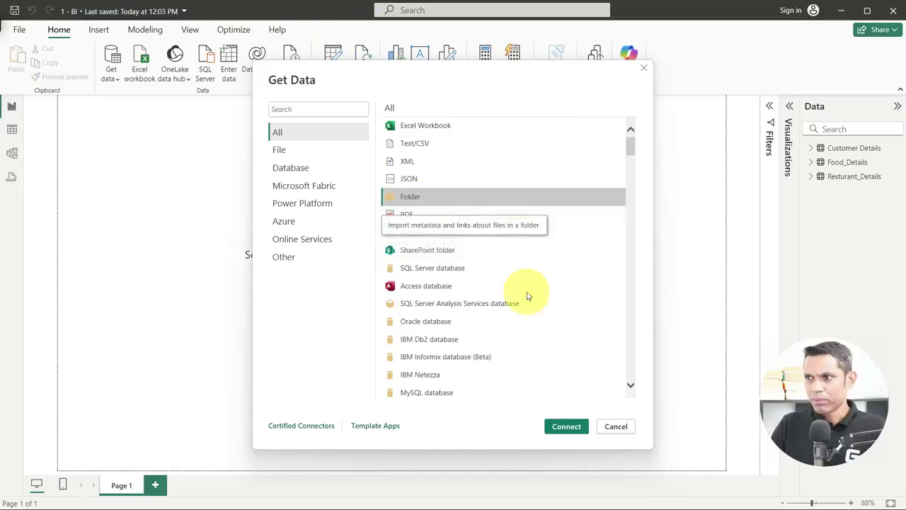
pyautogui.click(566, 426)
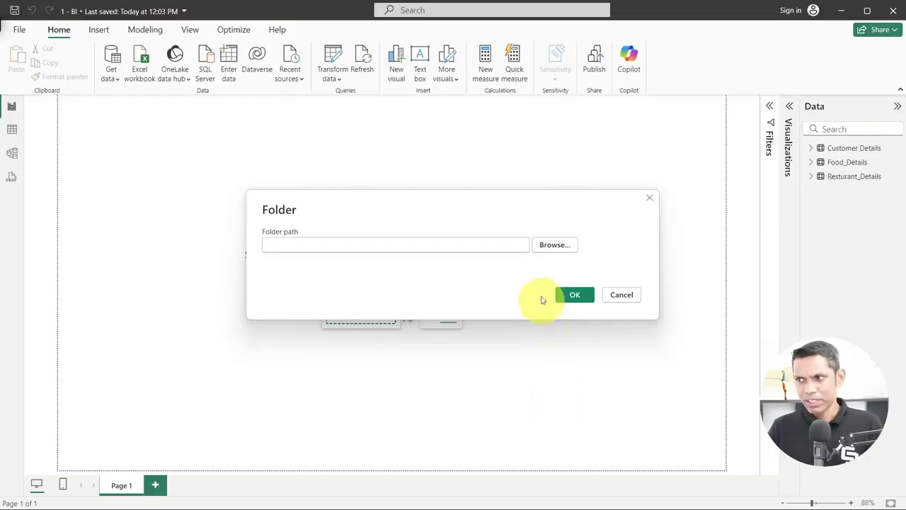
pyautogui.click(548, 246)
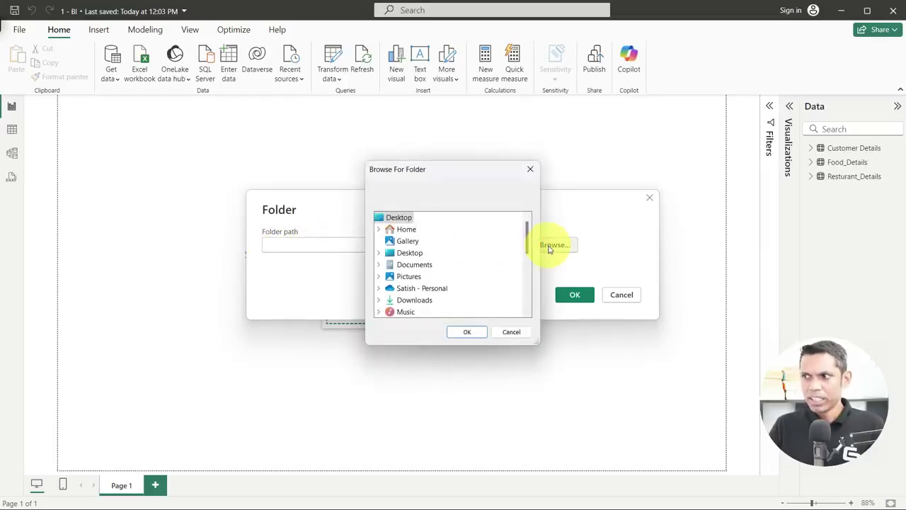
# Expand New Volume (D:) under This PC and open up its Course Updates folder in the folder tree.
pyautogui.scroll(-5, 433, 262)
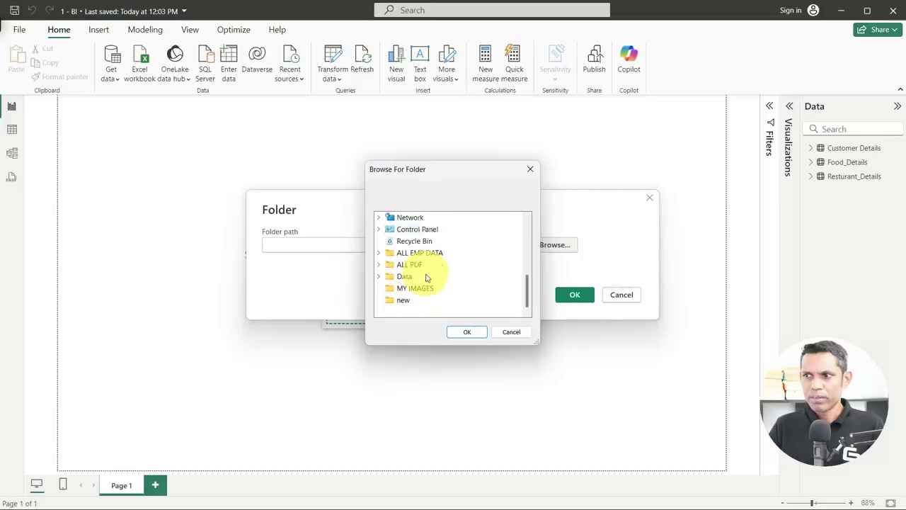
pyautogui.scroll(3, 427, 281)
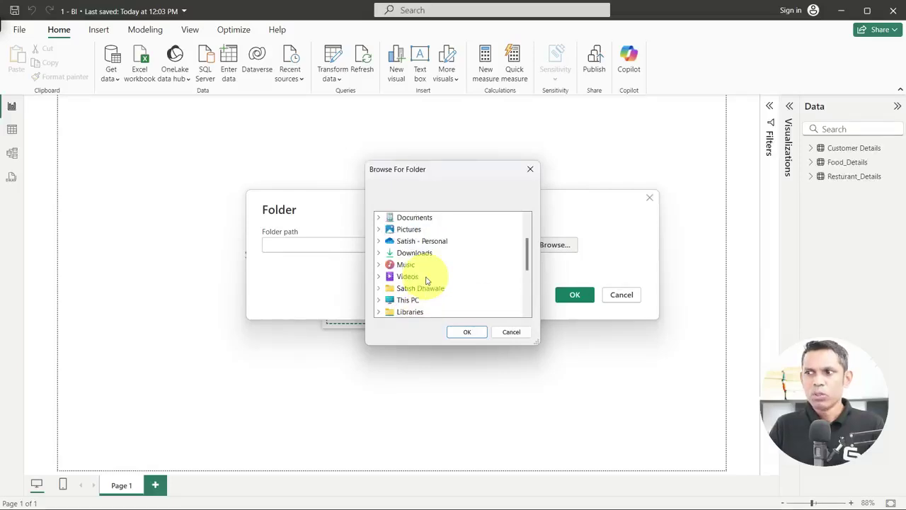
pyautogui.scroll(-2, 426, 281)
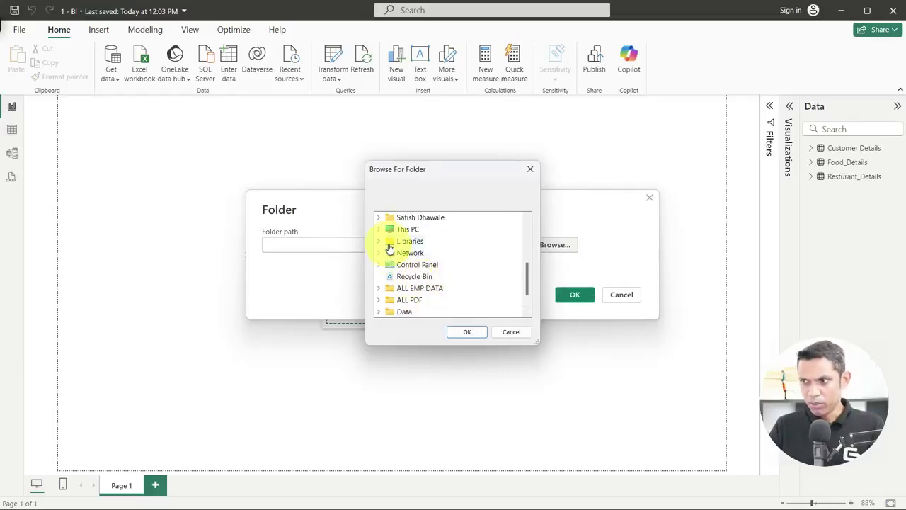
pyautogui.click(379, 229)
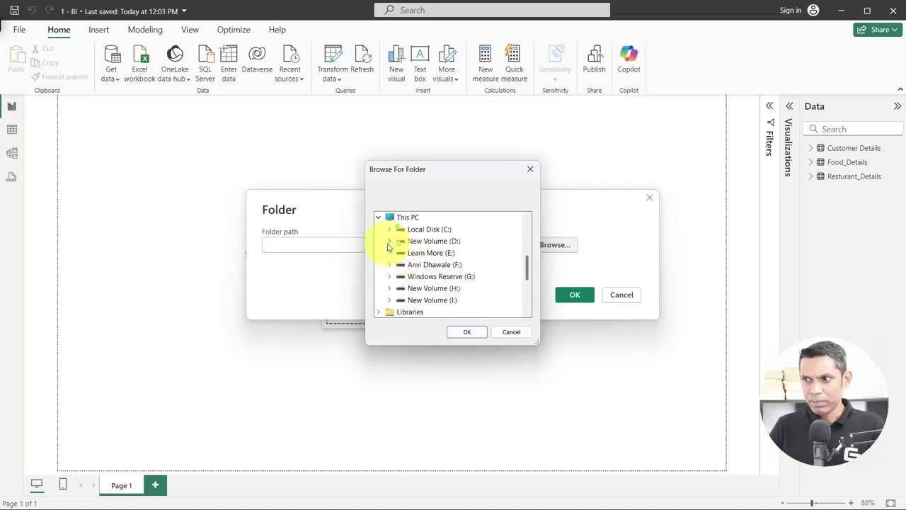
pyautogui.click(389, 241)
pyautogui.click(424, 278)
pyautogui.press('c')
pyautogui.press('c')
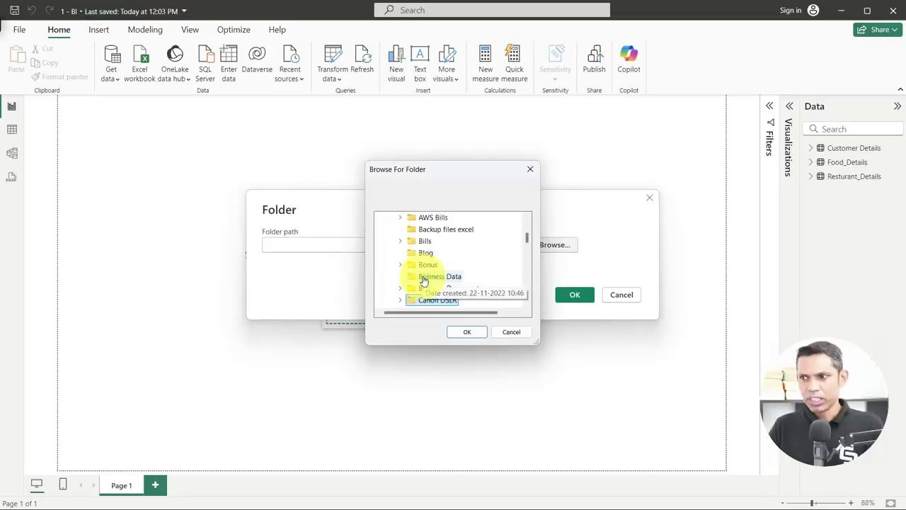
pyautogui.scroll(-1, 449, 286)
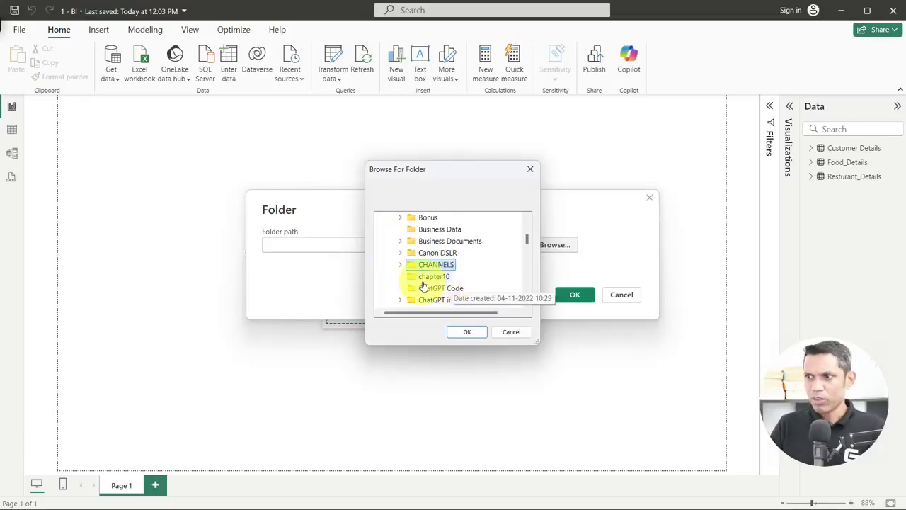
pyautogui.scroll(-3, 452, 286)
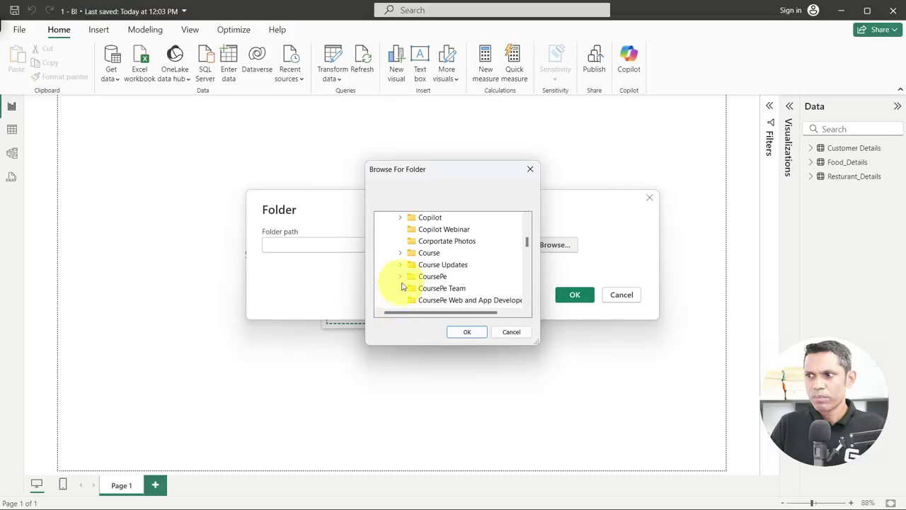
pyautogui.click(401, 265)
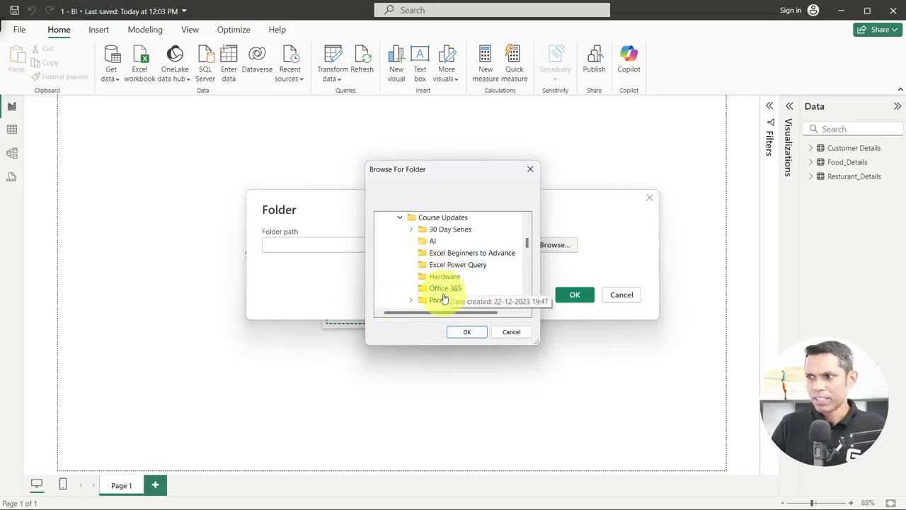
# Select the Orders Data folder inside 30 Day Series, Power BI, BI Practice Files.
pyautogui.scroll(-1, 444, 299)
pyautogui.scroll(1, 425, 293)
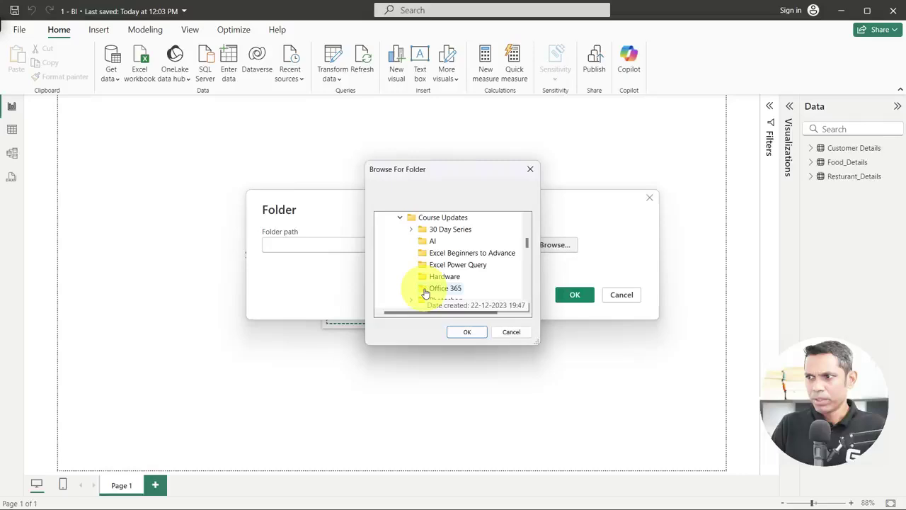
pyautogui.click(412, 228)
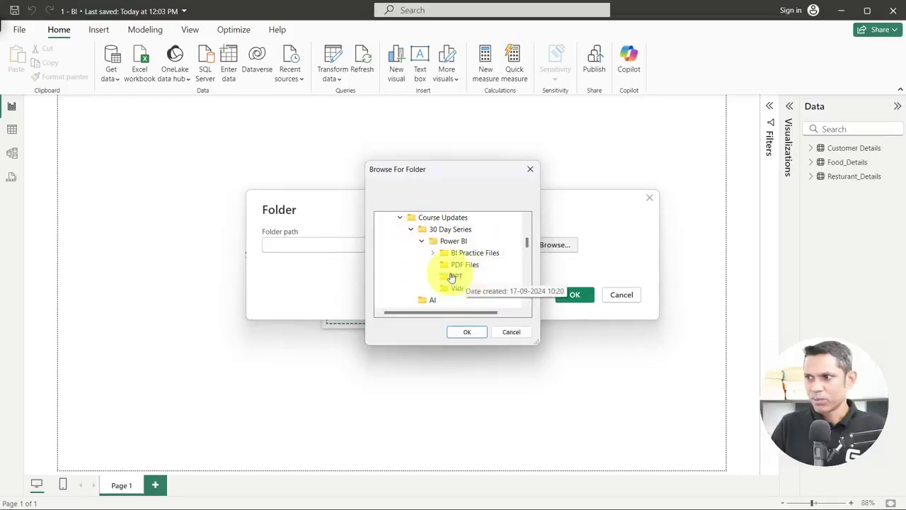
pyautogui.click(433, 253)
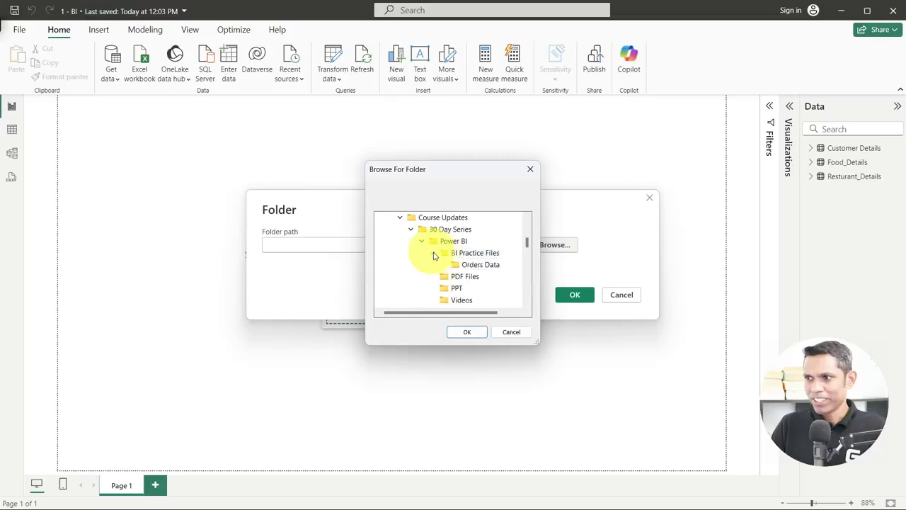
pyautogui.click(491, 266)
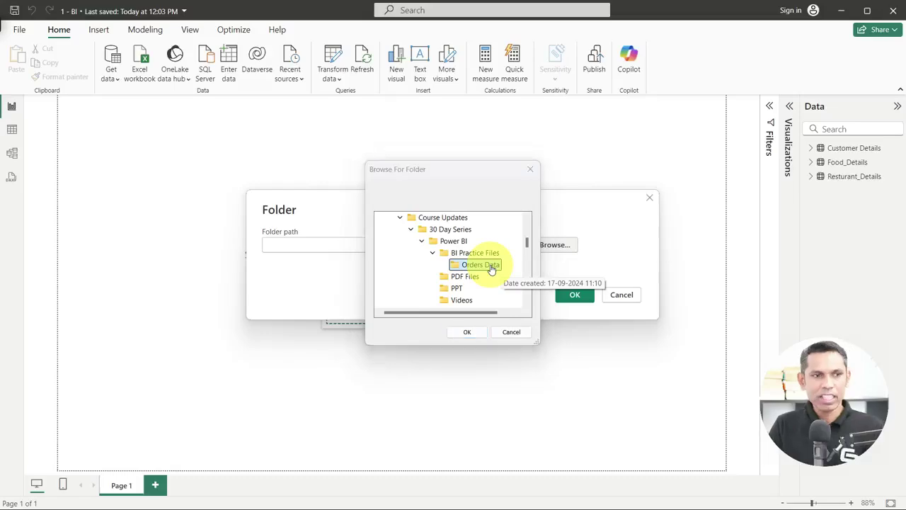
# Switch to File Explorer, examine the files in Orders Data and its parent BI Practice Files folder, and return to Power BI.
pyautogui.press('super+e')
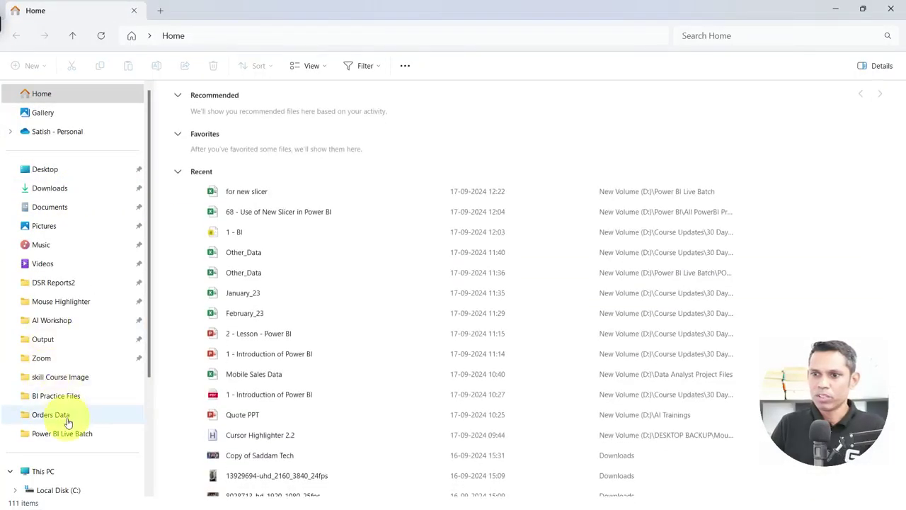
pyautogui.click(50, 414)
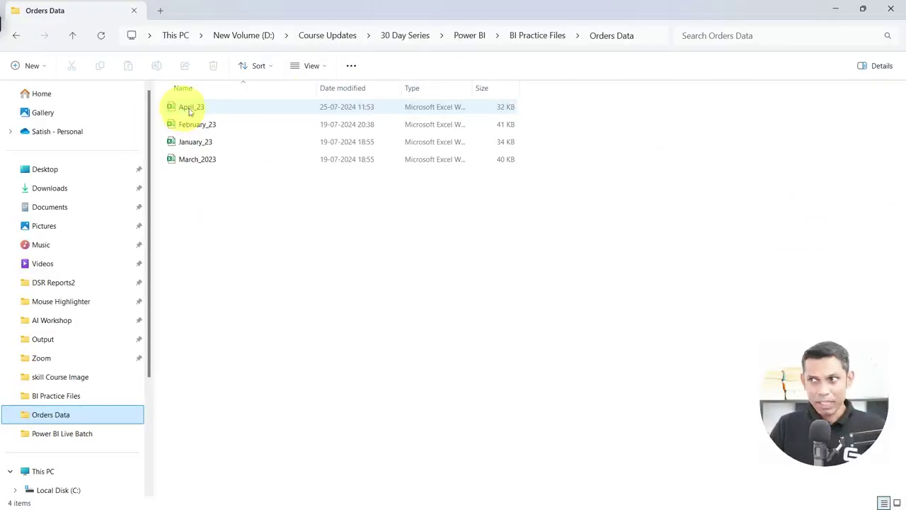
pyautogui.click(540, 35)
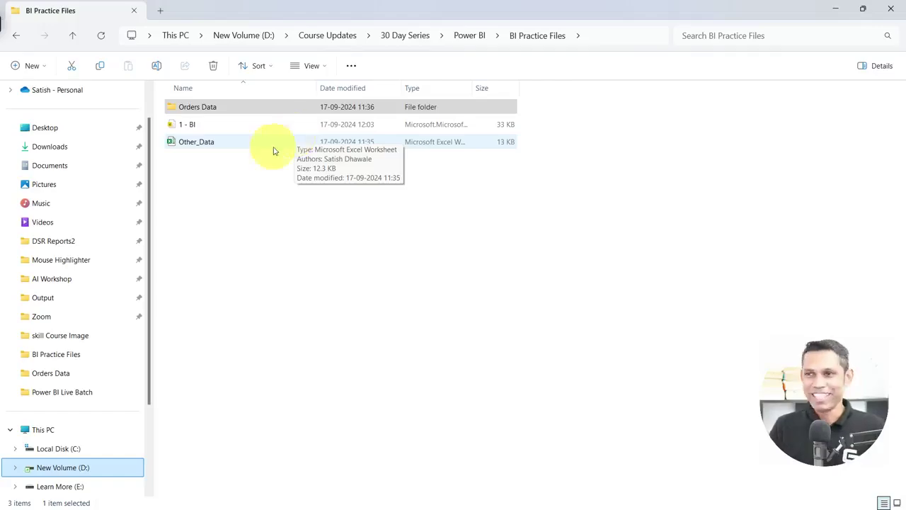
pyautogui.click(251, 108)
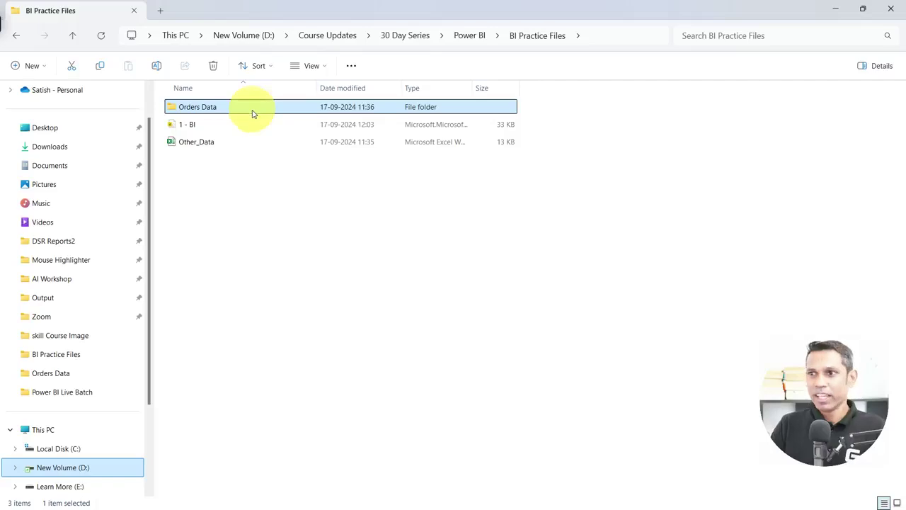
pyautogui.doubleClick(248, 112)
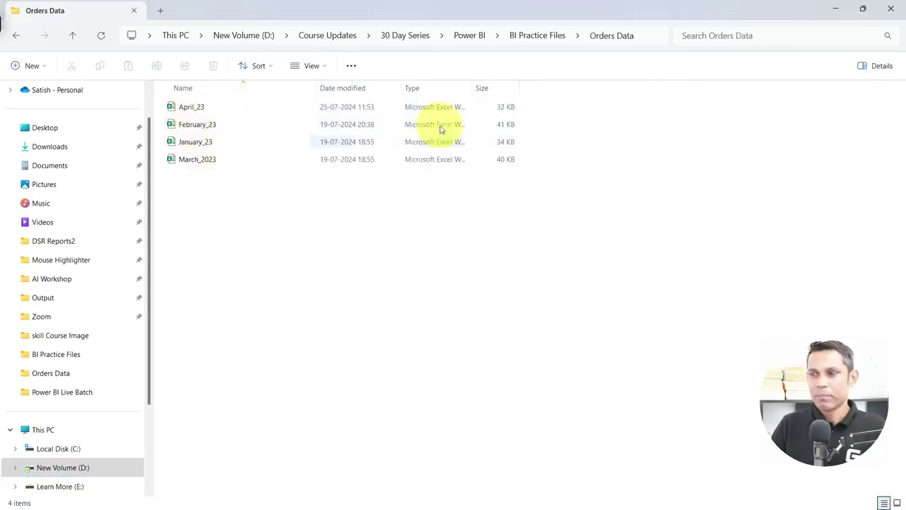
pyautogui.click(838, 10)
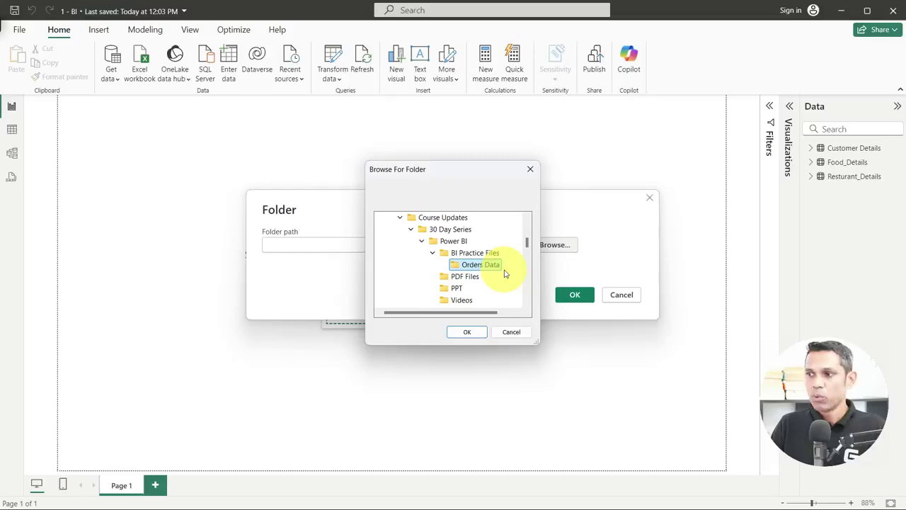
# Confirm Orders Data as the folder path and open its file list for transformation in Power Query Editor.
pyautogui.click(470, 333)
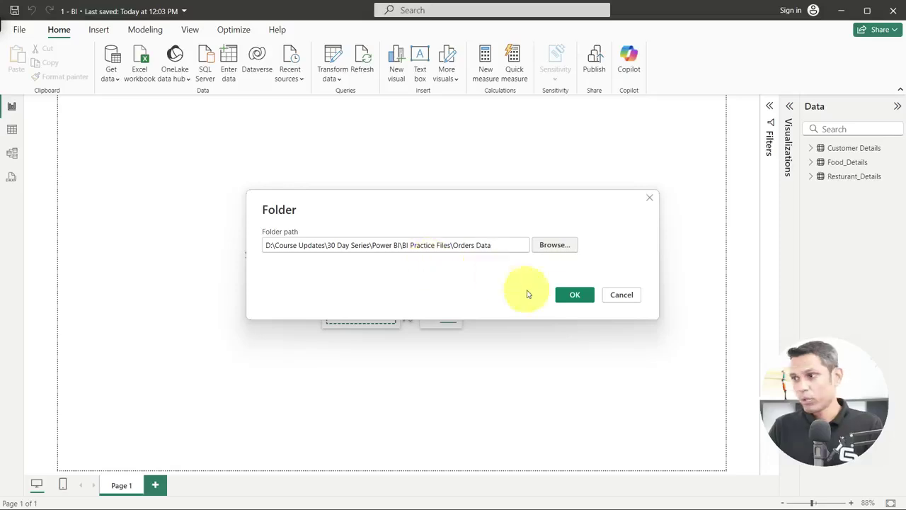
pyautogui.click(573, 298)
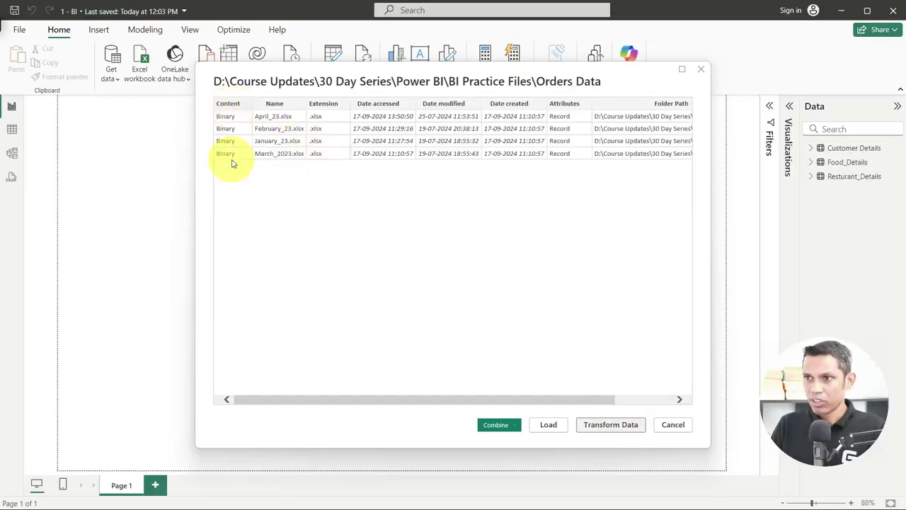
pyautogui.click(607, 426)
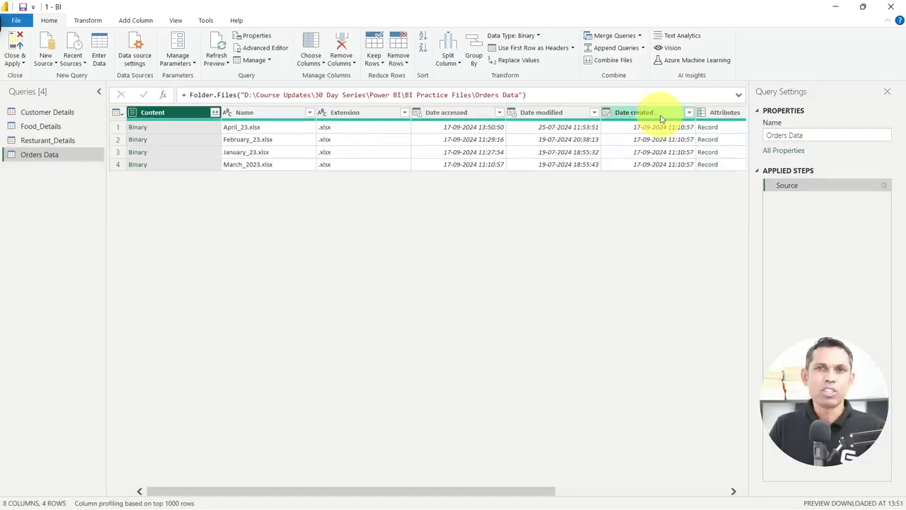
# Remove all columns except Content from the Orders Data query.
pyautogui.rightClick(188, 115)
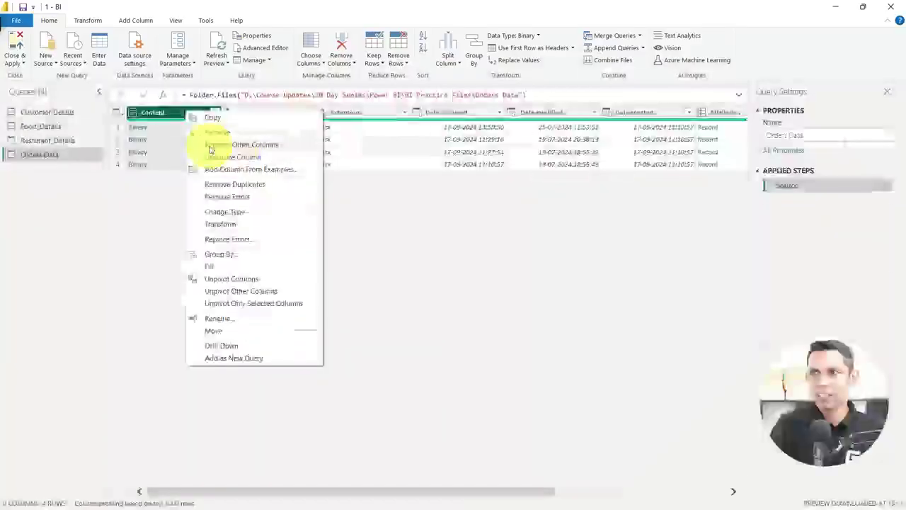
pyautogui.click(209, 145)
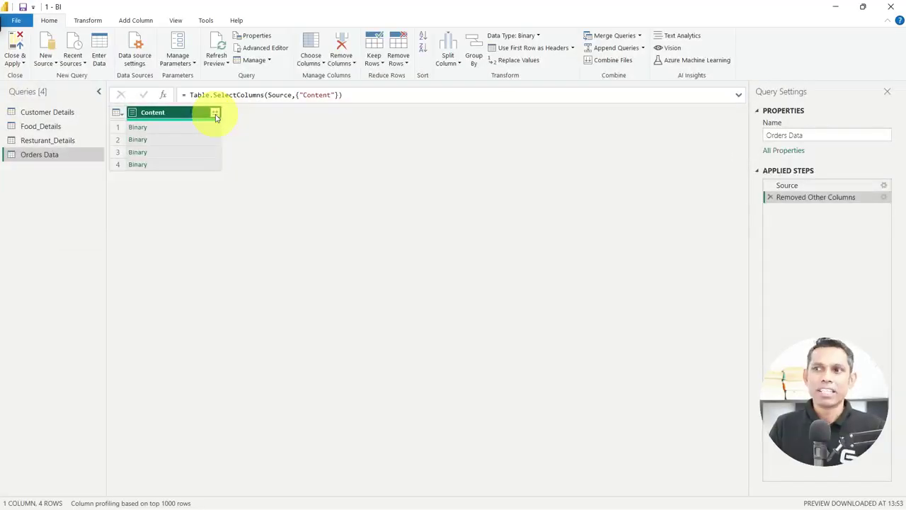
# Start a custom column in the Orders Data query and name it Table.
pyautogui.click(136, 26)
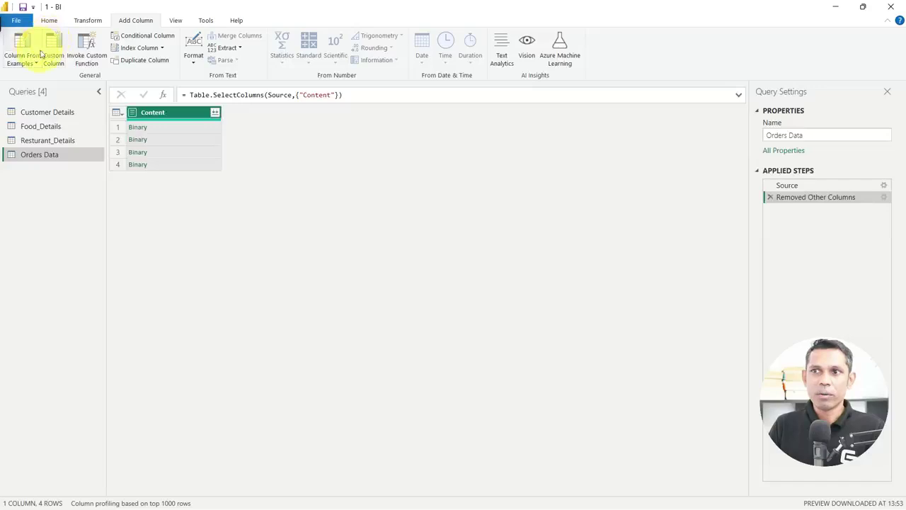
pyautogui.click(56, 56)
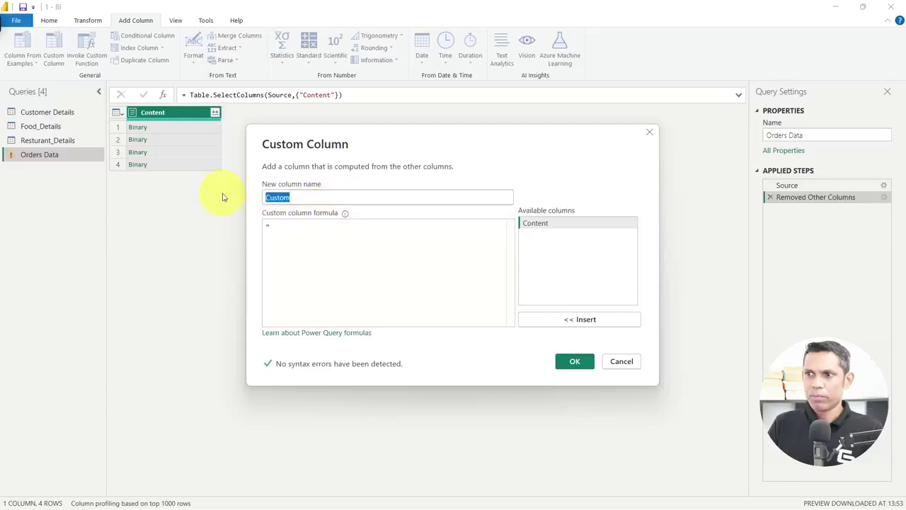
pyautogui.doubleClick(297, 201)
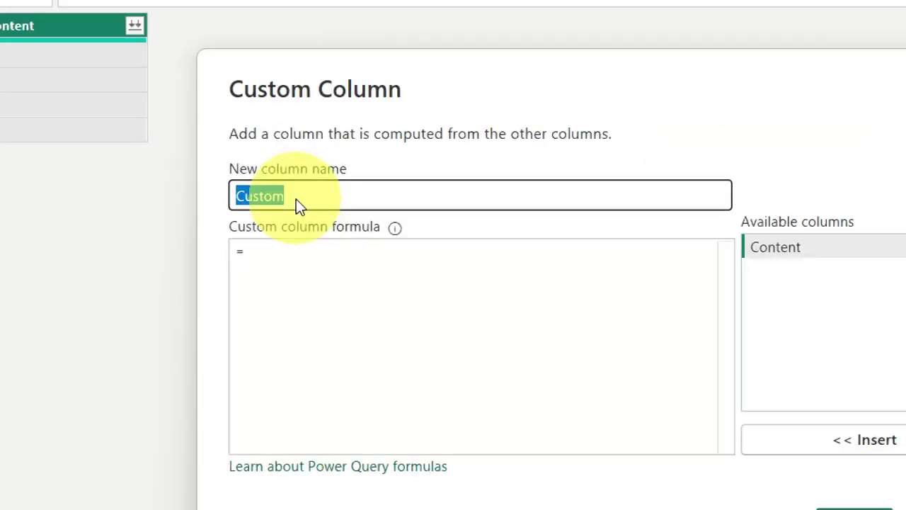
pyautogui.write('Table')
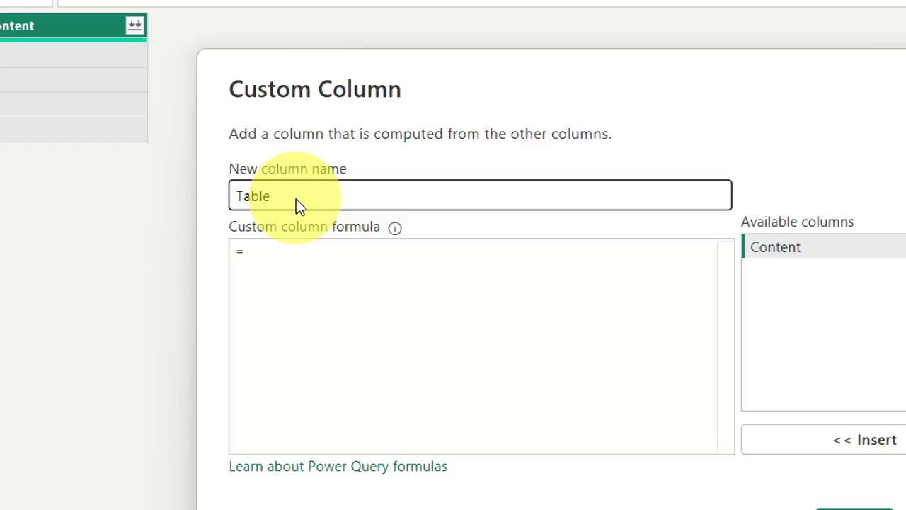
pyautogui.press('Tab')
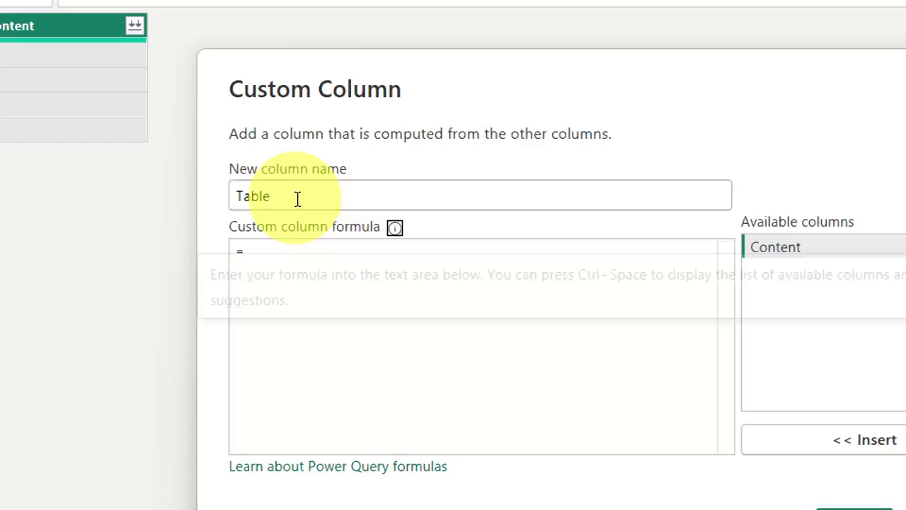
pyautogui.click(301, 246)
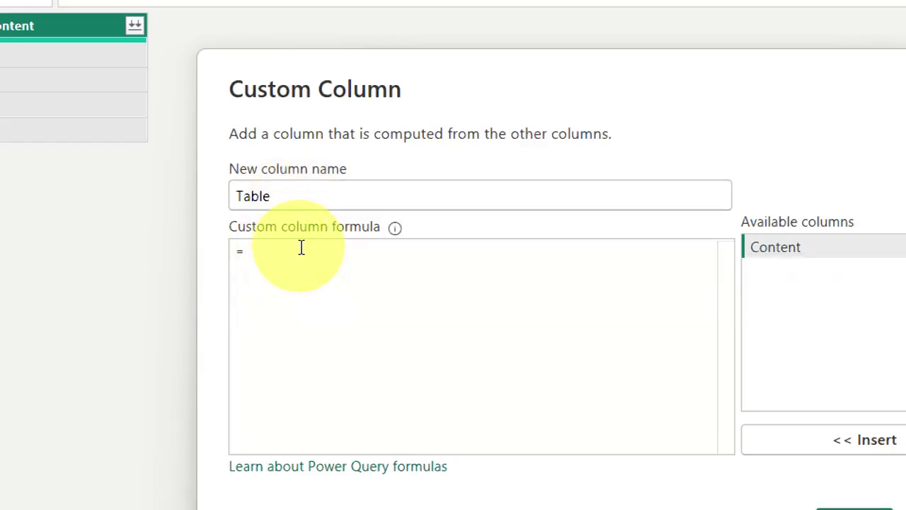
pyautogui.write('excel')
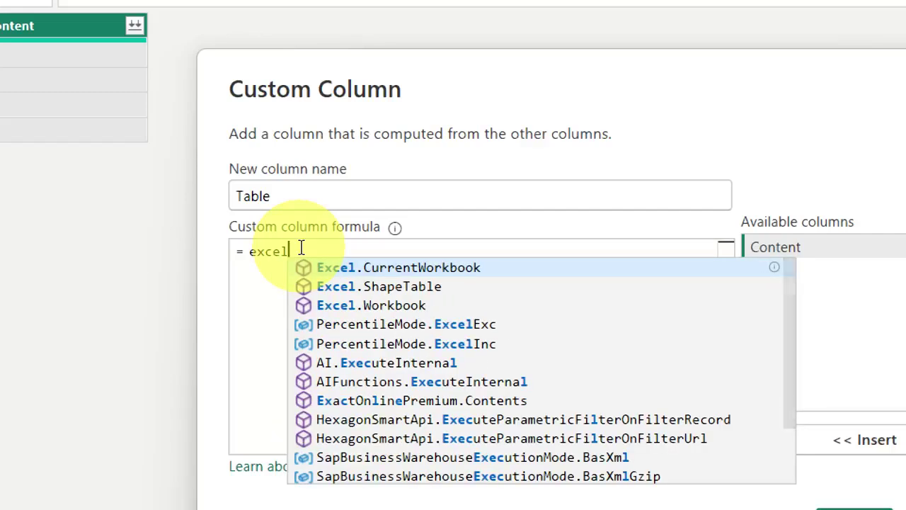
pyautogui.press('Down')
pyautogui.press('Down')
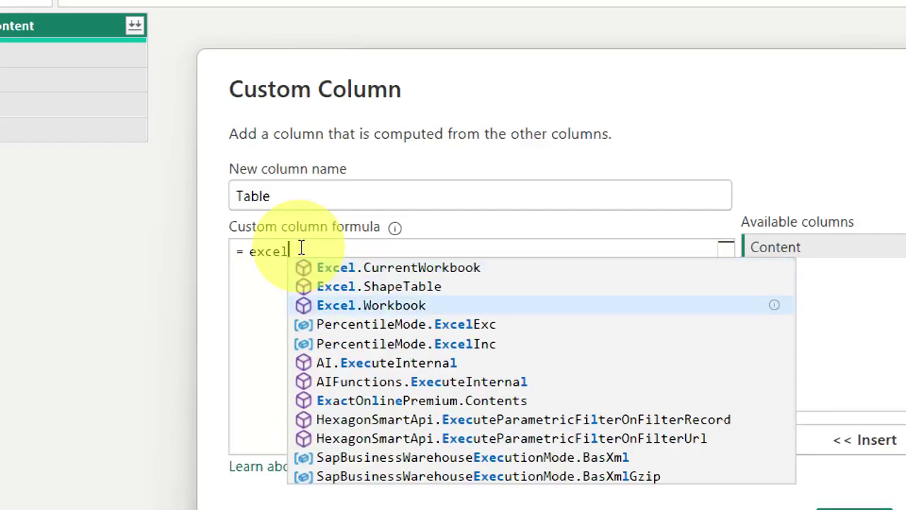
pyautogui.press('Tab')
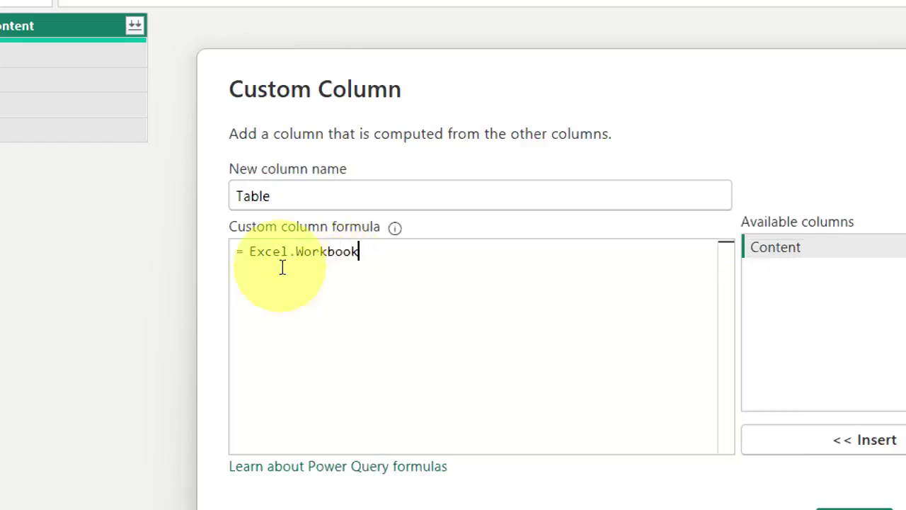
pyautogui.moveTo(314, 257)
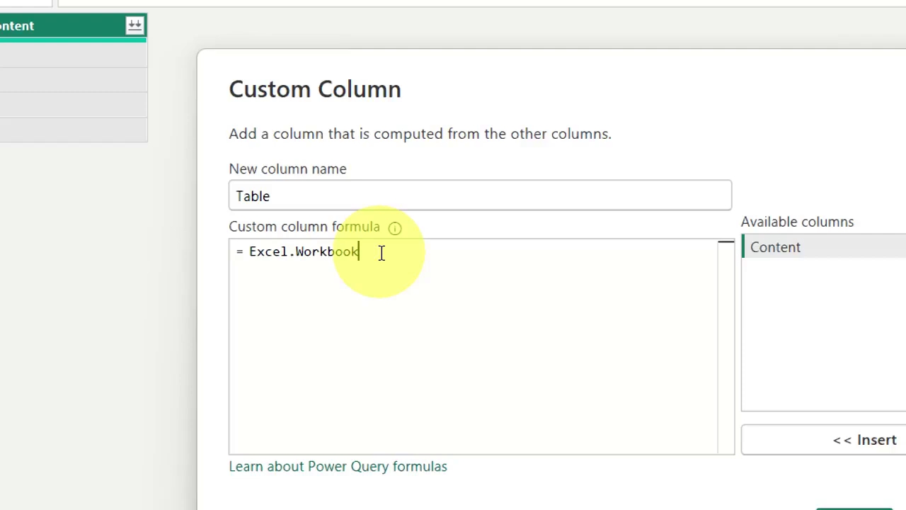
pyautogui.press('BackSpace')
pyautogui.press('BackSpace')
pyautogui.press('BackSpace')
pyautogui.press('BackSpace')
pyautogui.press('BackSpace')
pyautogui.press('BackSpace')
pyautogui.press('BackSpace')
pyautogui.press('BackSpace')
pyautogui.press('BackSpace')
pyautogui.press('BackSpace')
pyautogui.press('BackSpace')
pyautogui.press('BackSpace')
pyautogui.press('BackSpace')
pyautogui.press('BackSpace')
# Begin the custom column formula with the Excel.Workbook function.
pyautogui.write('ex')
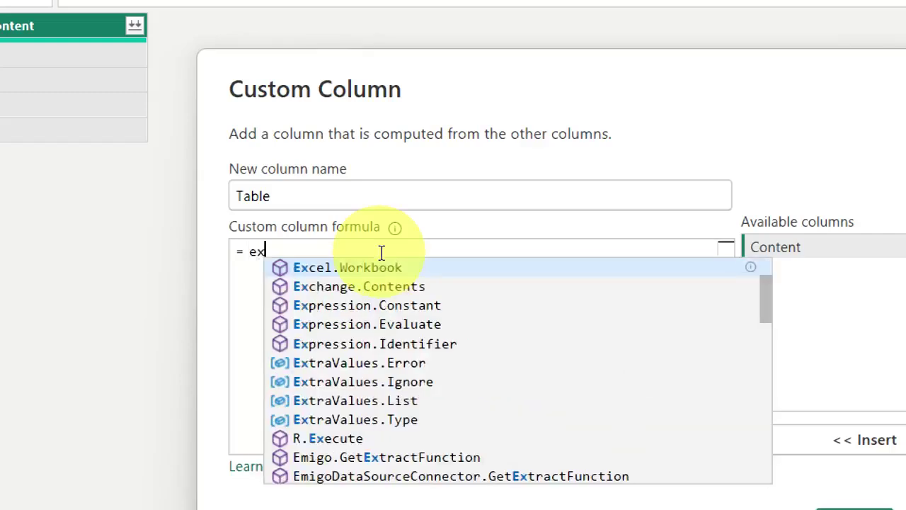
pyautogui.press('Down')
pyautogui.press('Down')
pyautogui.press('Down')
pyautogui.press('Down')
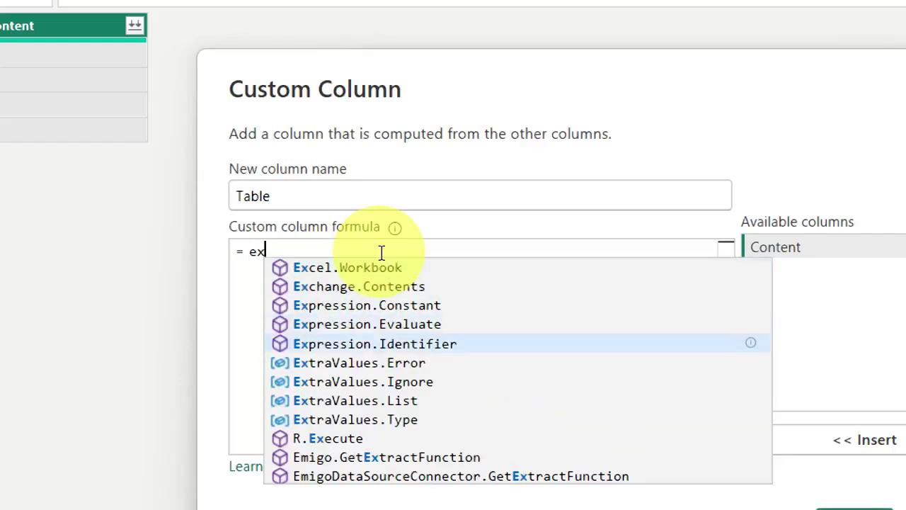
pyautogui.press('Up')
pyautogui.press('Up')
pyautogui.press('Up')
pyautogui.press('Up')
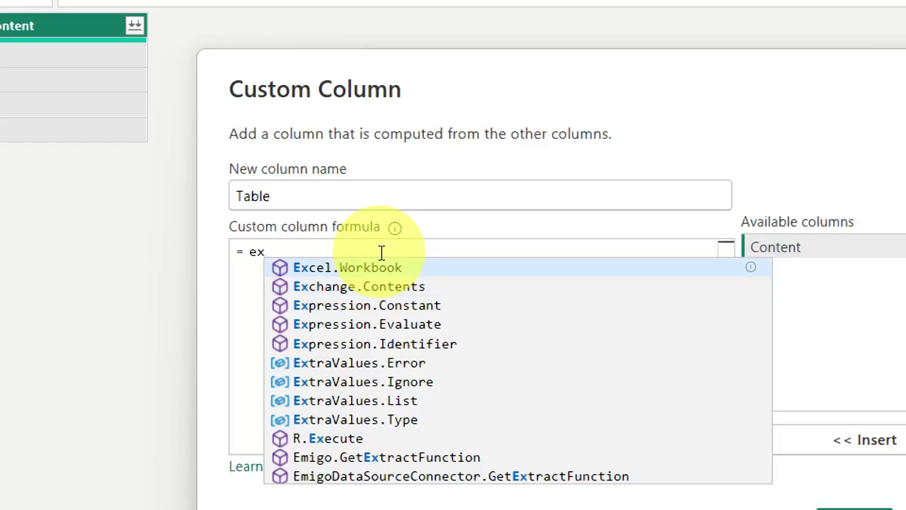
pyautogui.press('Tab')
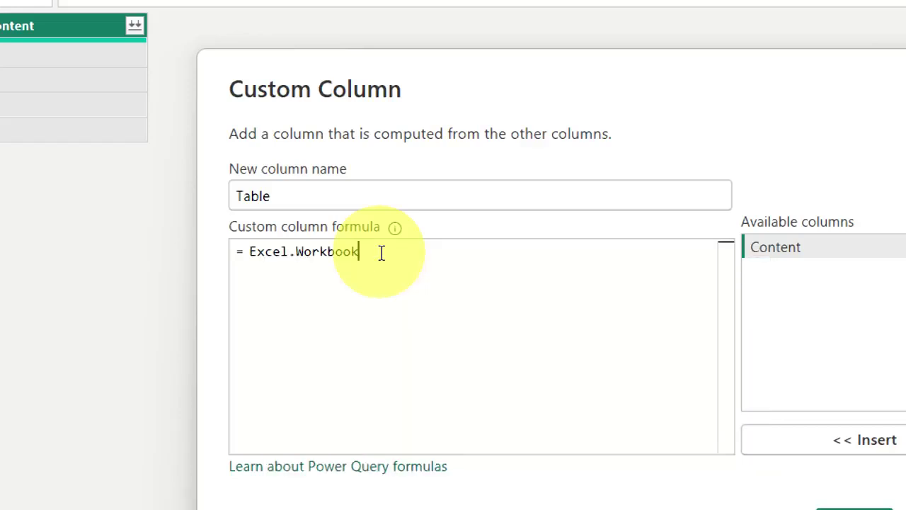
# Complete the formula as Excel.Workbook([Content]) and add the custom column to the Orders Data query.
pyautogui.write('(')
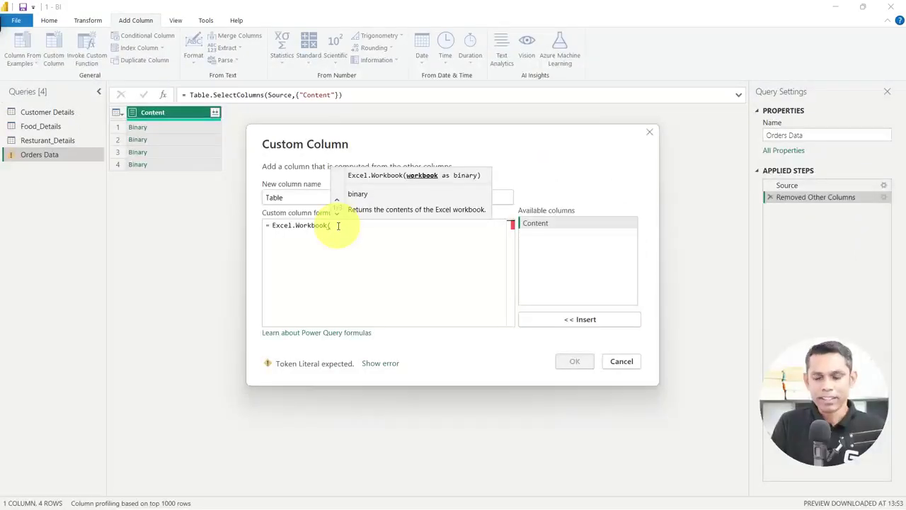
pyautogui.write('[C')
pyautogui.press('BackSpace')
pyautogui.press('BackSpace')
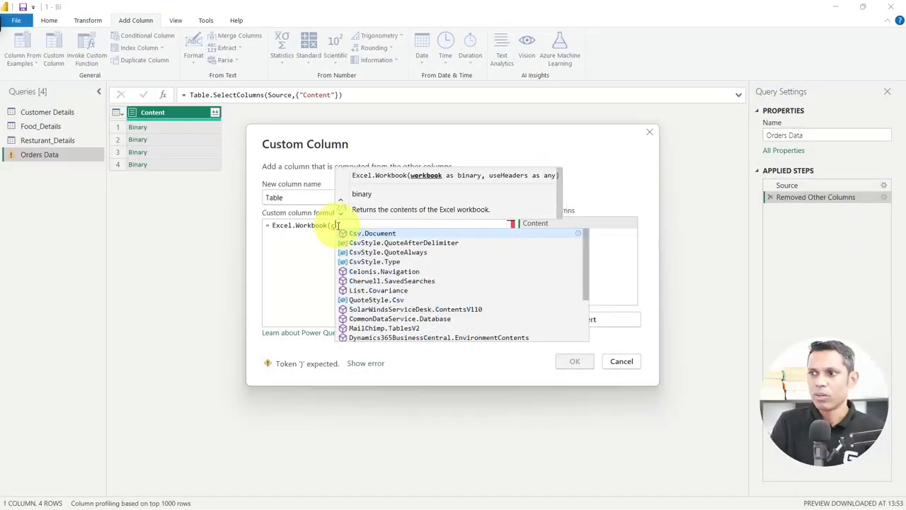
pyautogui.write('ont')
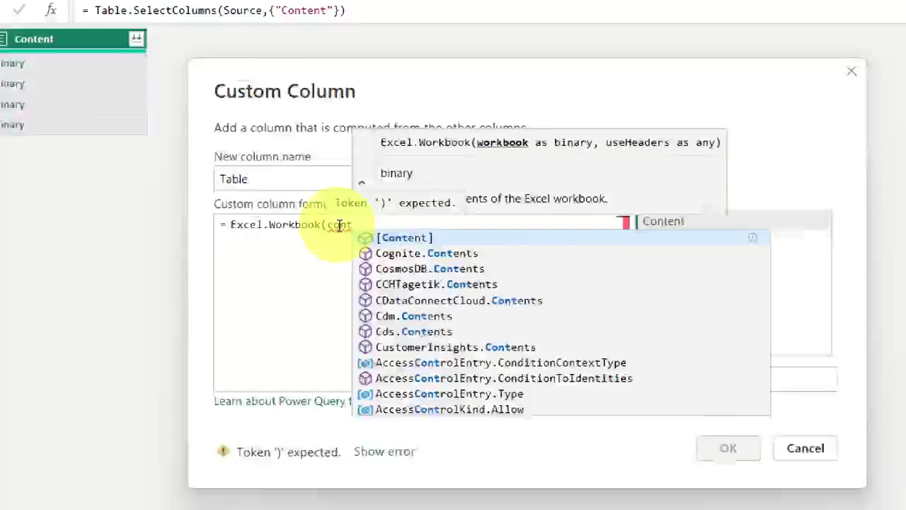
pyautogui.press('Tab')
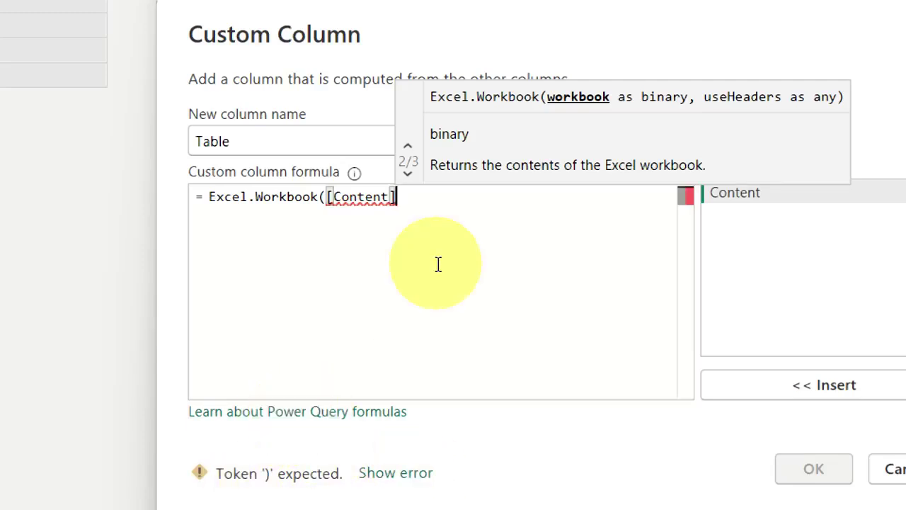
pyautogui.write(')')
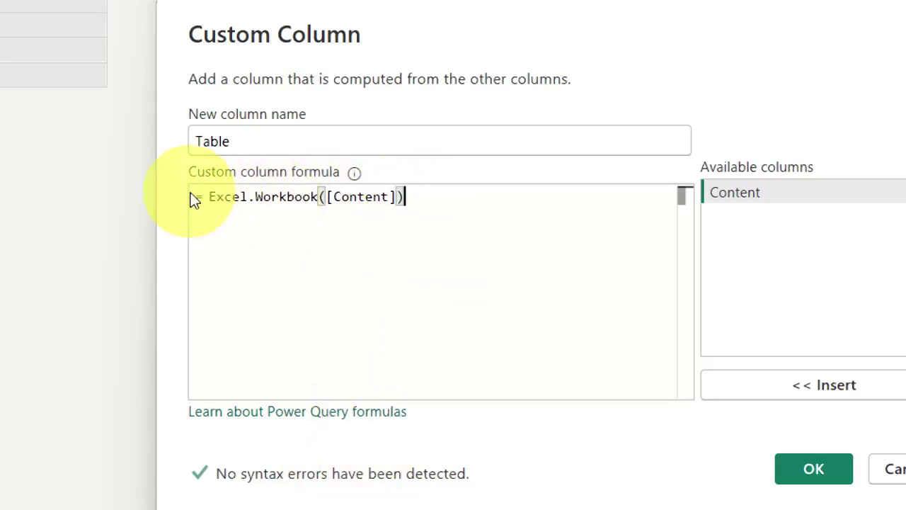
pyautogui.moveTo(213, 197); pyautogui.dragTo(425, 196)
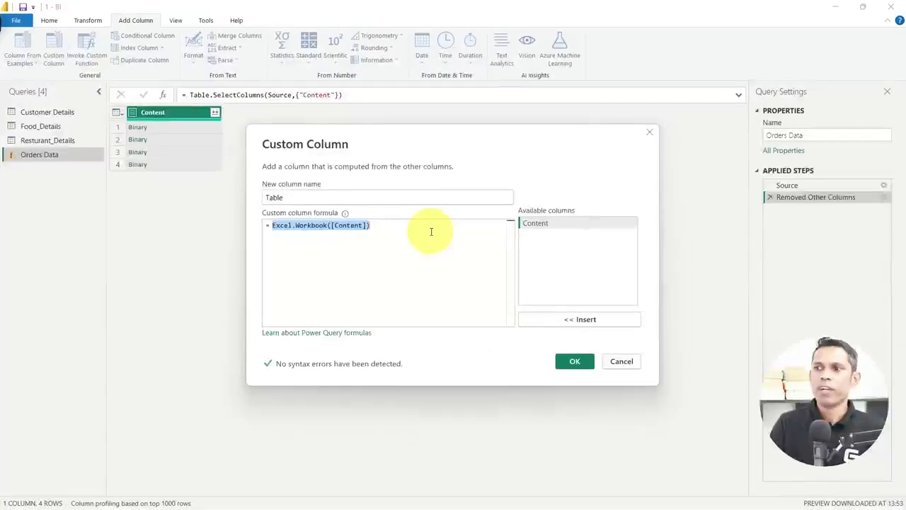
pyautogui.click(527, 209)
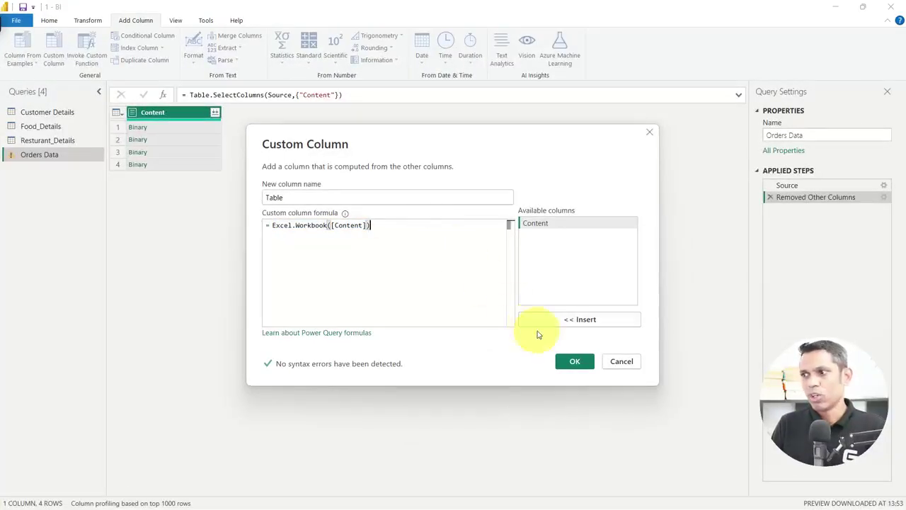
pyautogui.click(575, 362)
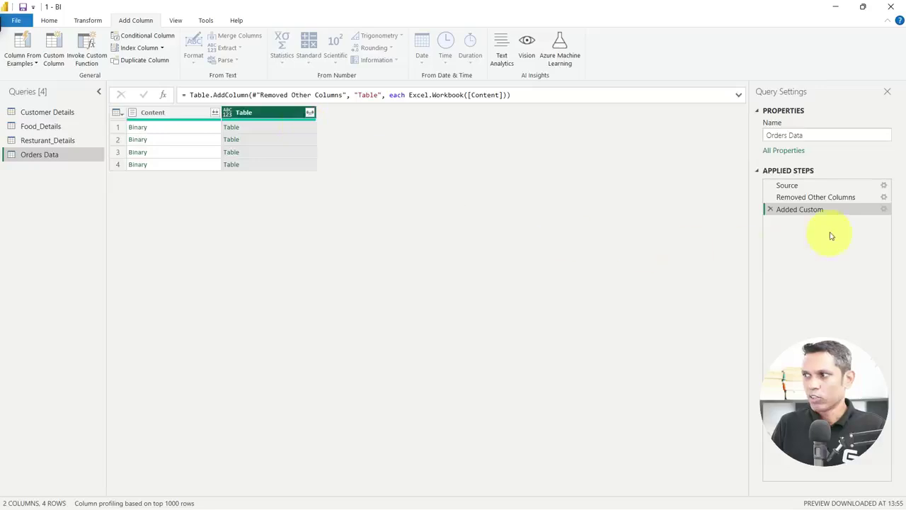
# Reopen the Added Custom step's settings and review the name and formula of the Table column.
pyautogui.doubleClick(819, 210)
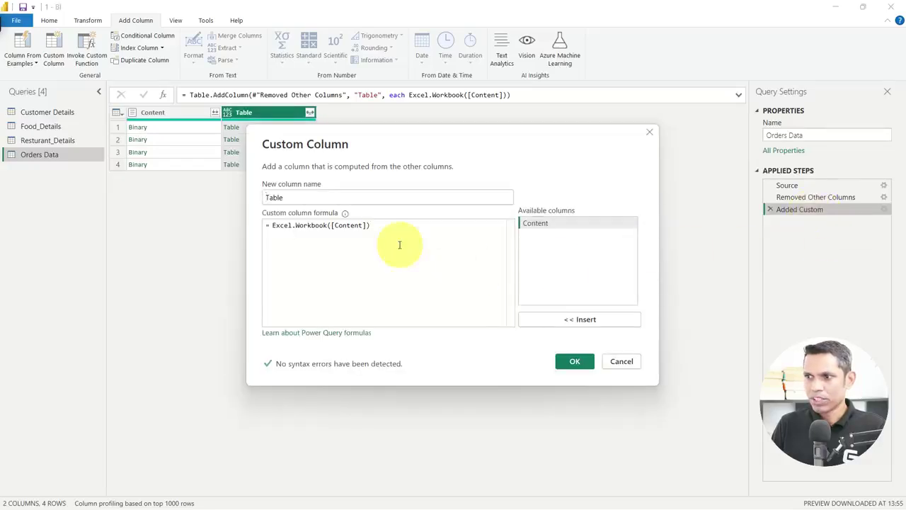
pyautogui.click(377, 231)
pyautogui.moveTo(377, 232); pyautogui.dragTo(263, 226)
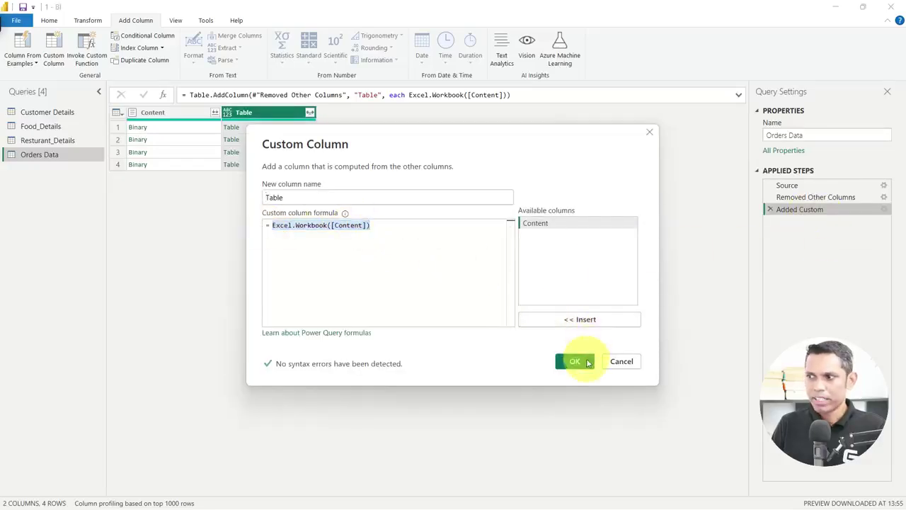
pyautogui.click(575, 361)
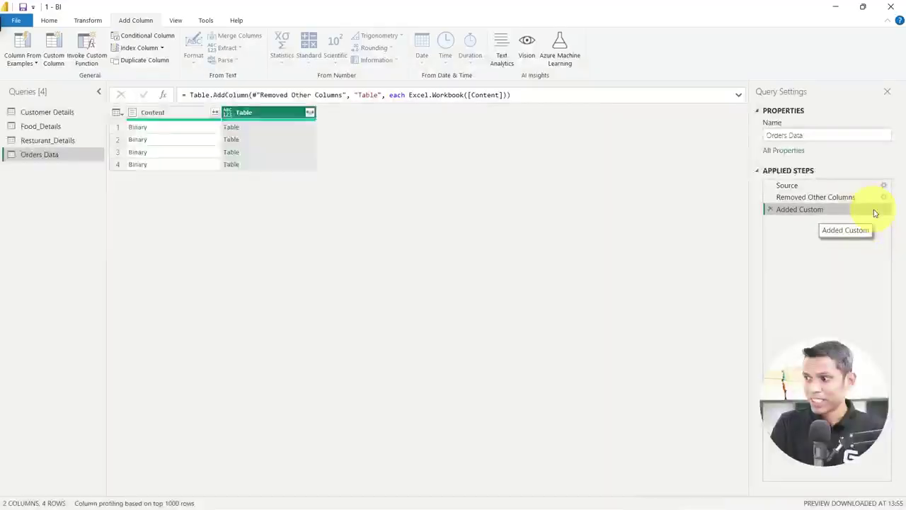
pyautogui.doubleClick(828, 212)
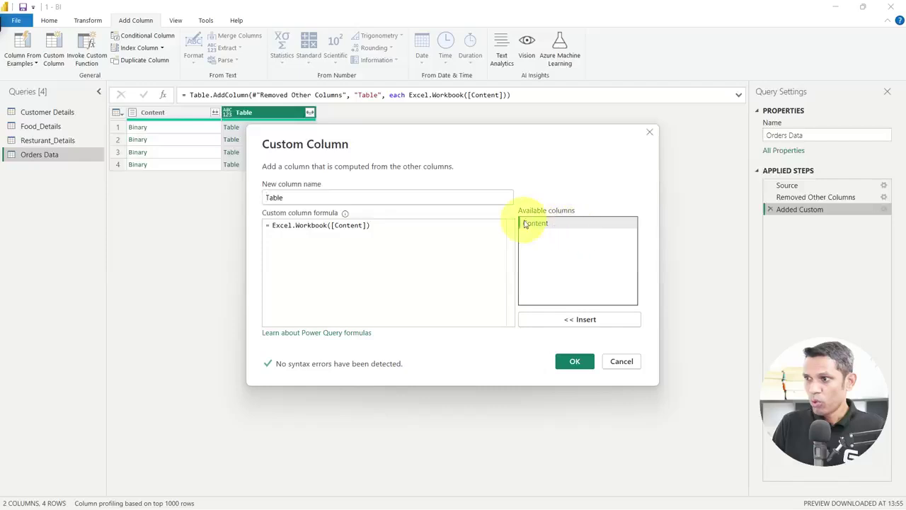
pyautogui.click(346, 233)
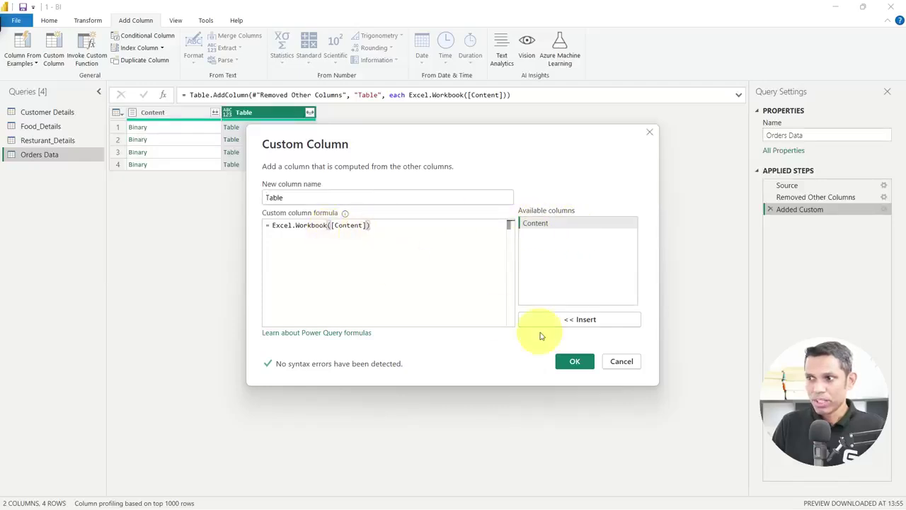
pyautogui.click(573, 359)
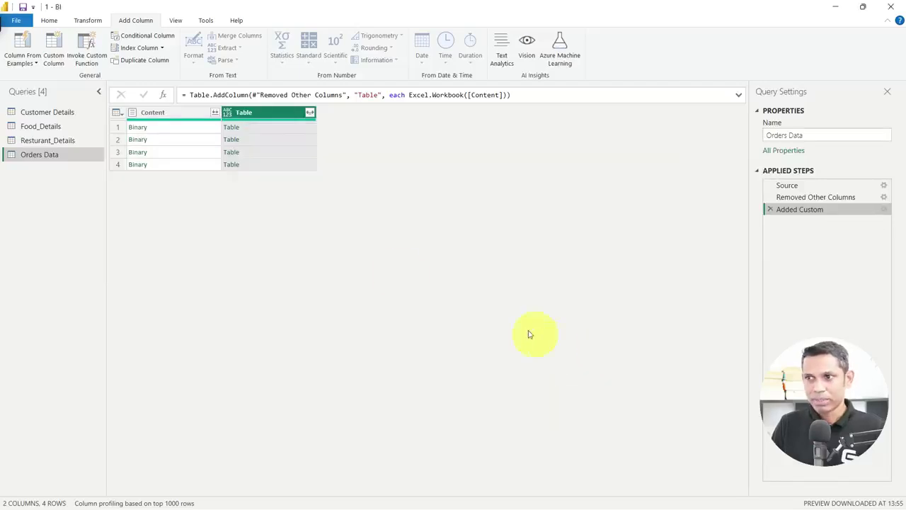
# Remove the Content column from the Orders Data query.
pyautogui.click(178, 114)
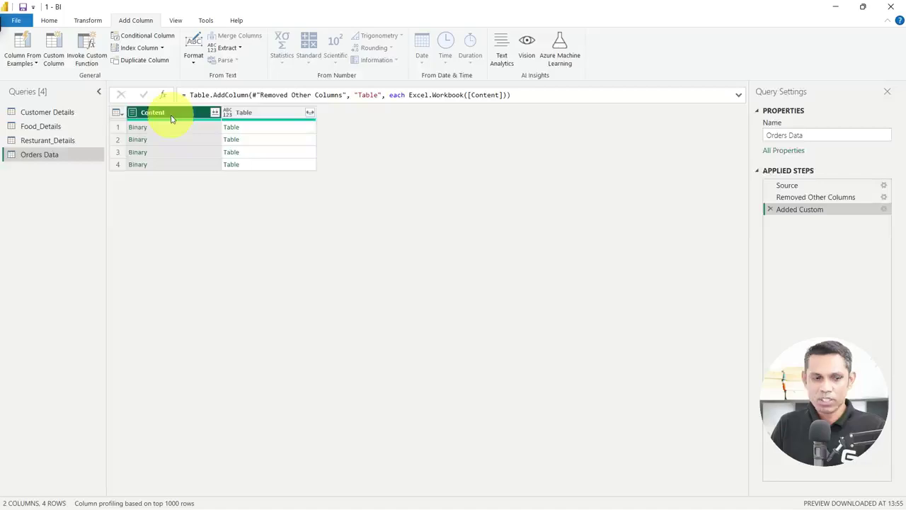
pyautogui.rightClick(171, 117)
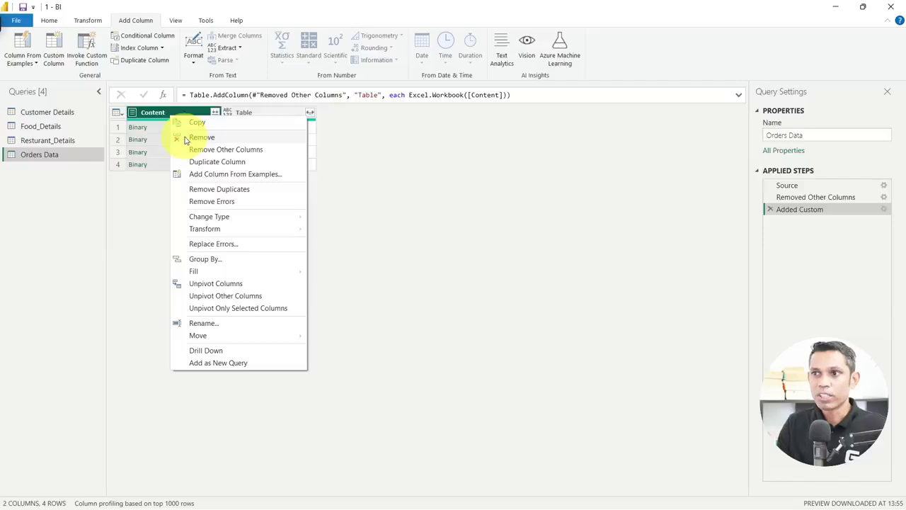
pyautogui.click(201, 138)
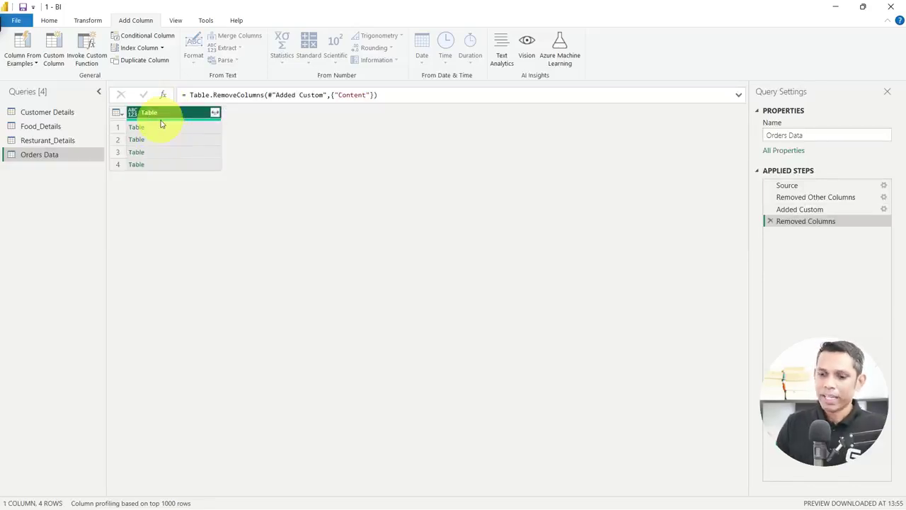
# Expand the Table column with all fields from Name to Hidden, using the original column name as prefix.
pyautogui.moveTo(162, 121)
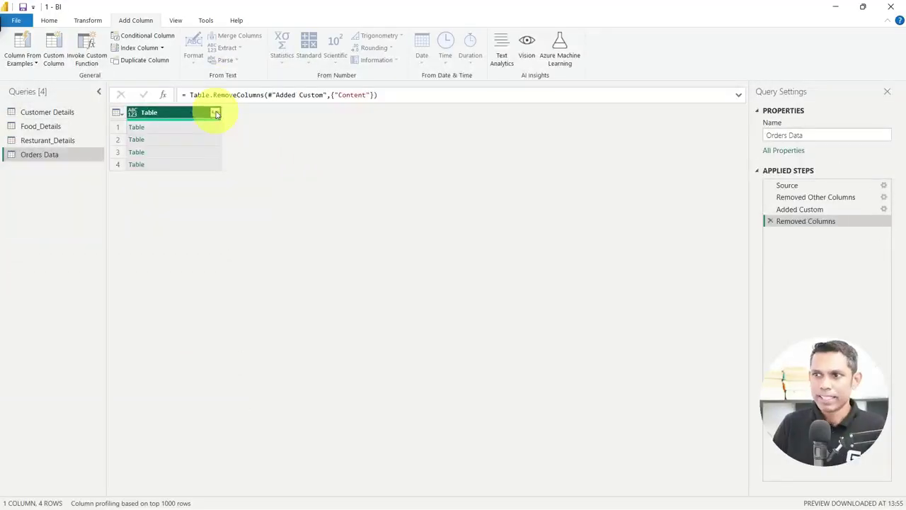
pyautogui.click(216, 113)
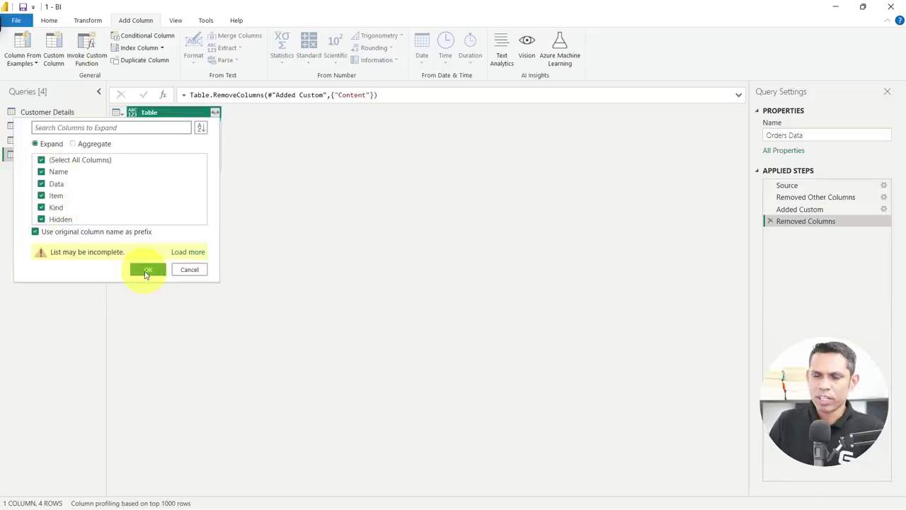
pyautogui.click(147, 270)
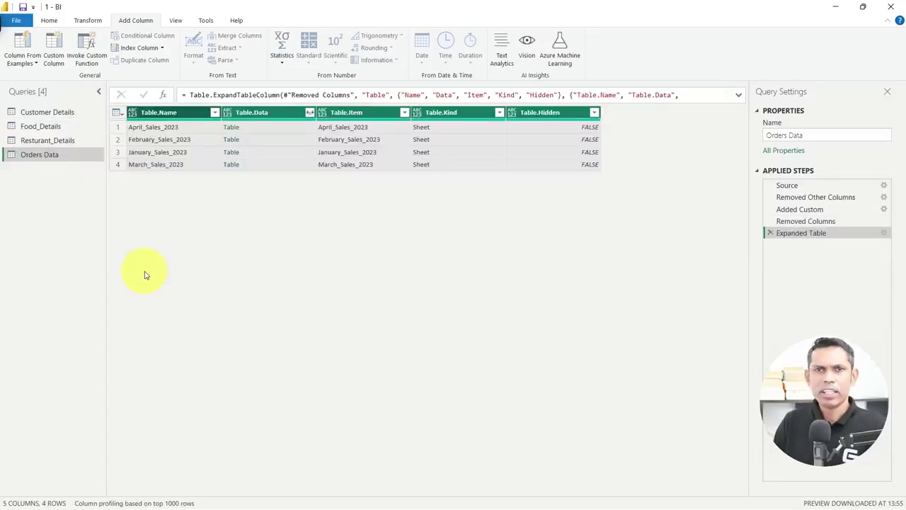
# Keep only the Table.Name and Table.Data columns of the Orders Data query and remove all other columns.
pyautogui.click(274, 115)
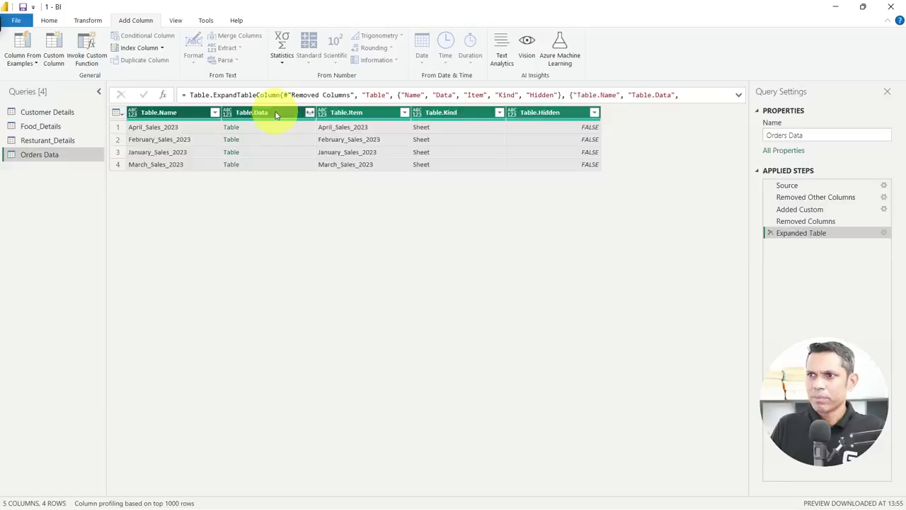
pyautogui.click(345, 114)
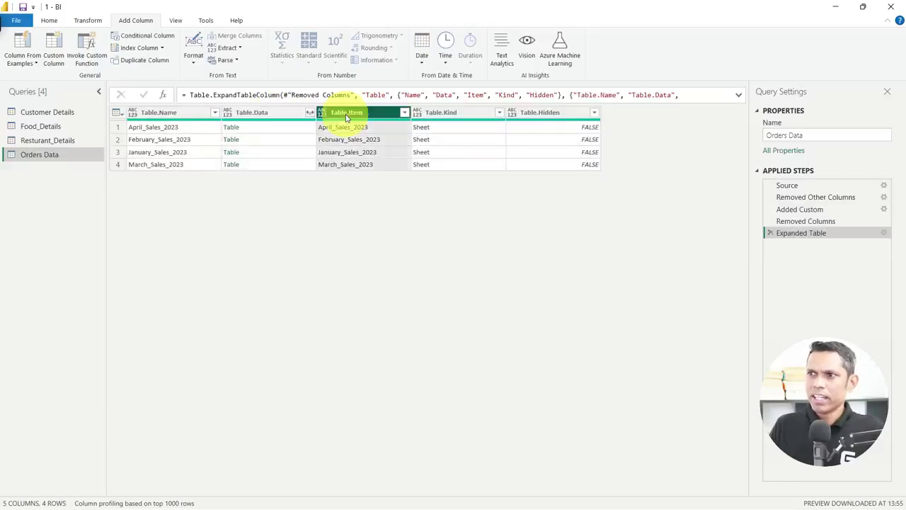
pyautogui.click(428, 115)
pyautogui.click(559, 116)
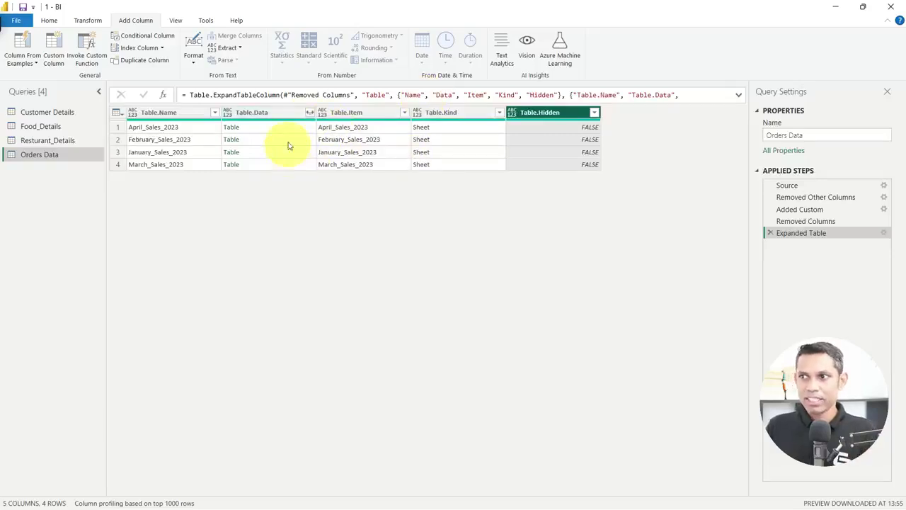
pyautogui.click(273, 115)
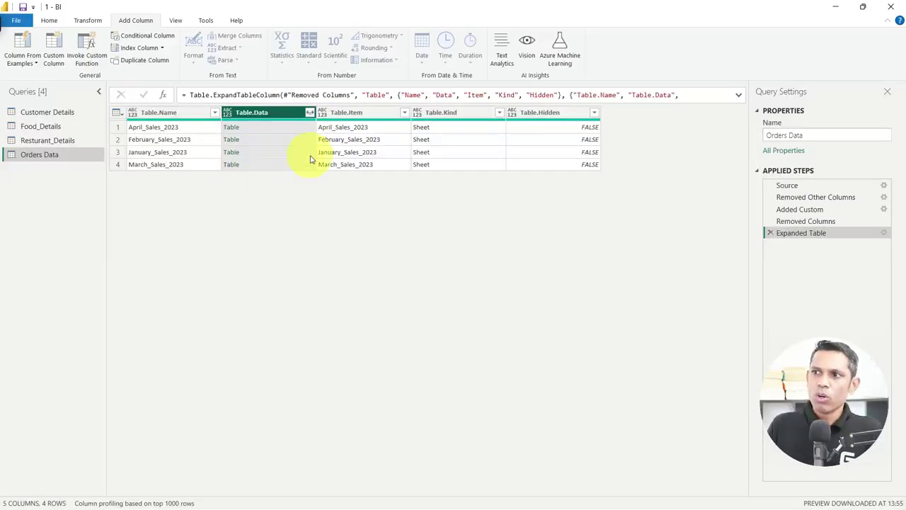
pyautogui.keyDown('ctrl'); pyautogui.click(175, 115); pyautogui.keyUp('ctrl')
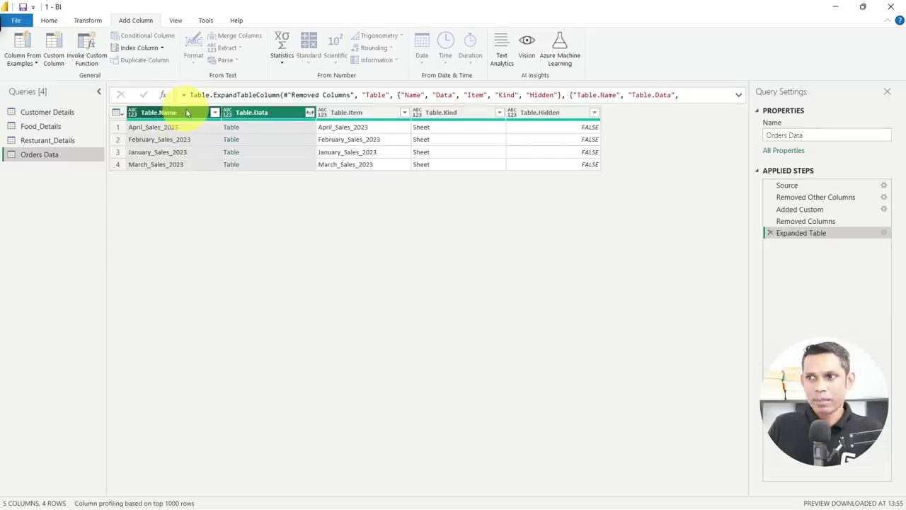
pyautogui.rightClick(275, 115)
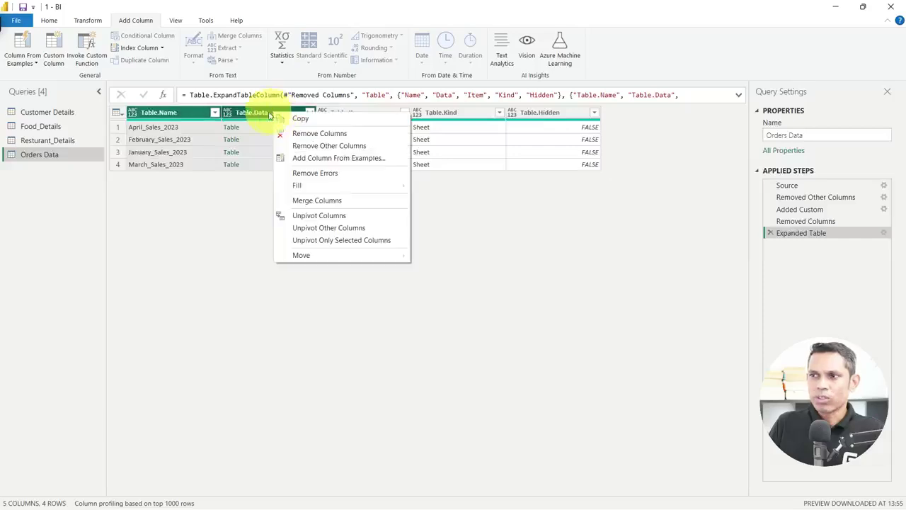
pyautogui.click(264, 114)
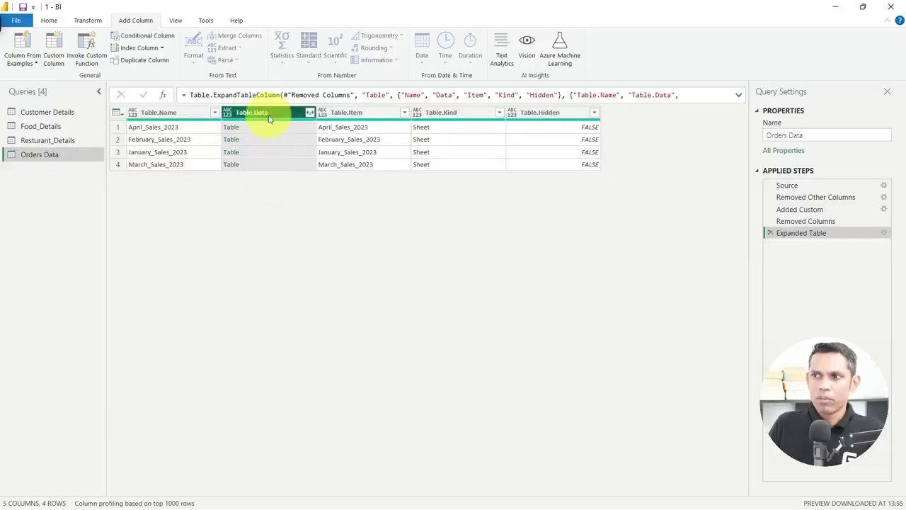
pyautogui.keyDown('ctrl'); pyautogui.click(160, 113); pyautogui.keyUp('ctrl')
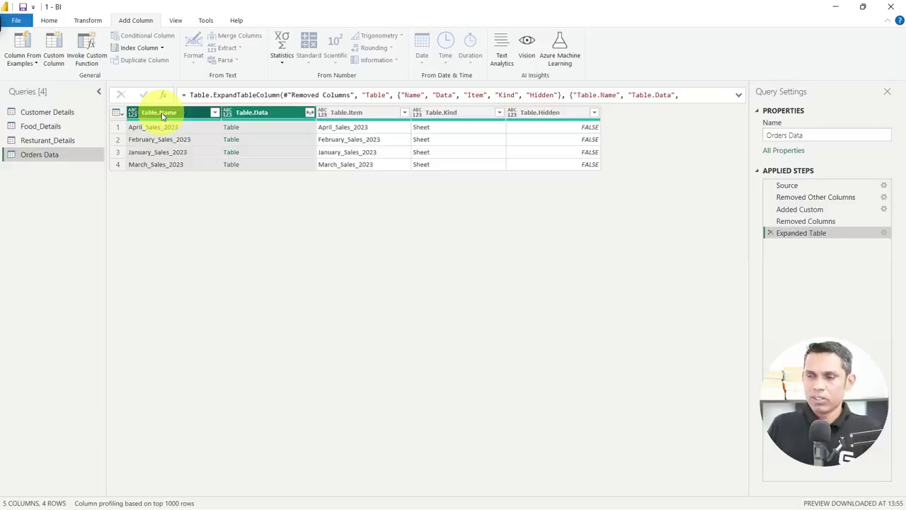
pyautogui.rightClick(162, 116)
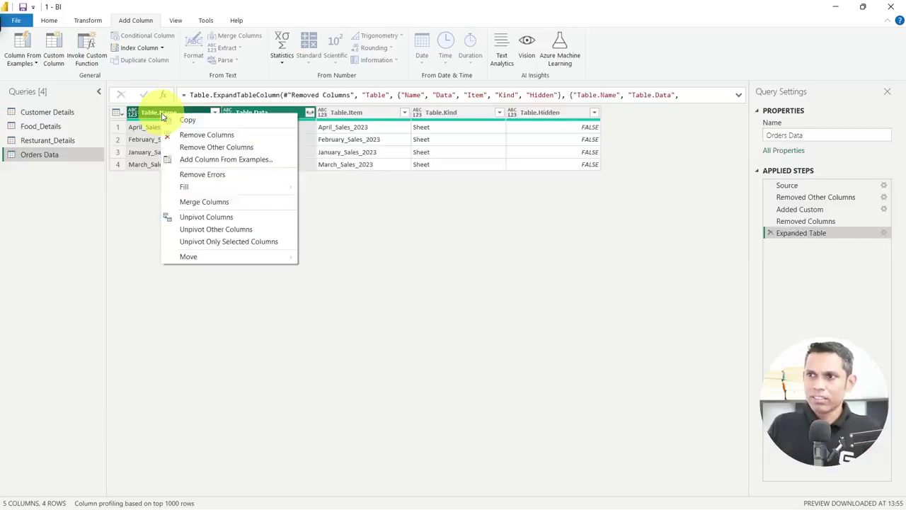
pyautogui.click(187, 148)
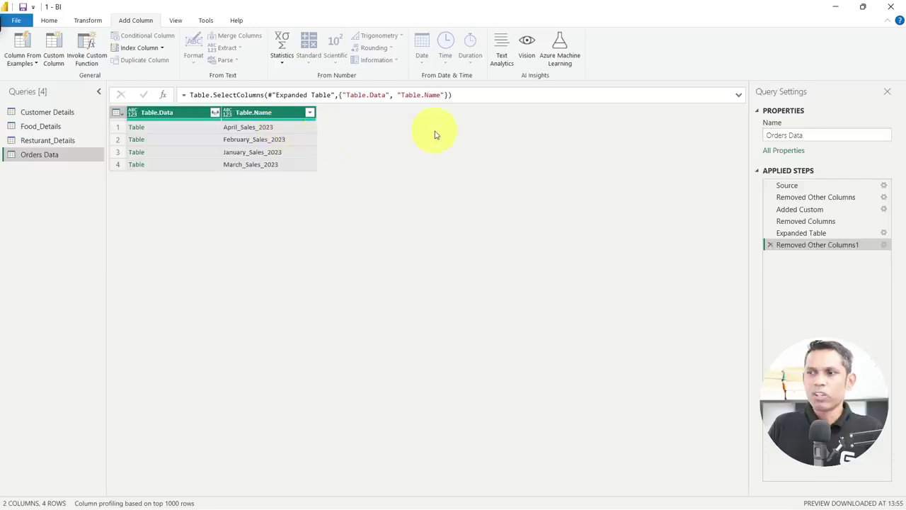
# Move the Table.Name column in front of the Table.Data column.
pyautogui.click(191, 113)
pyautogui.click(276, 118)
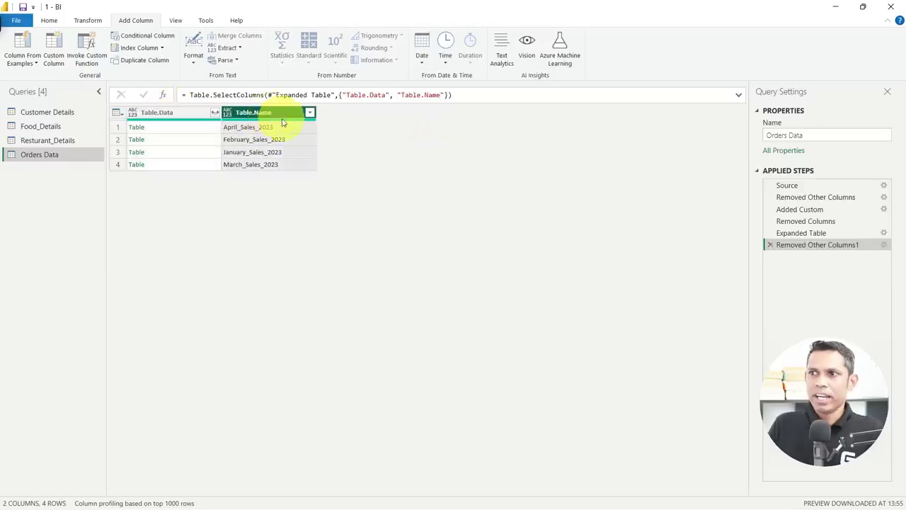
pyautogui.moveTo(276, 118); pyautogui.dragTo(152, 115)
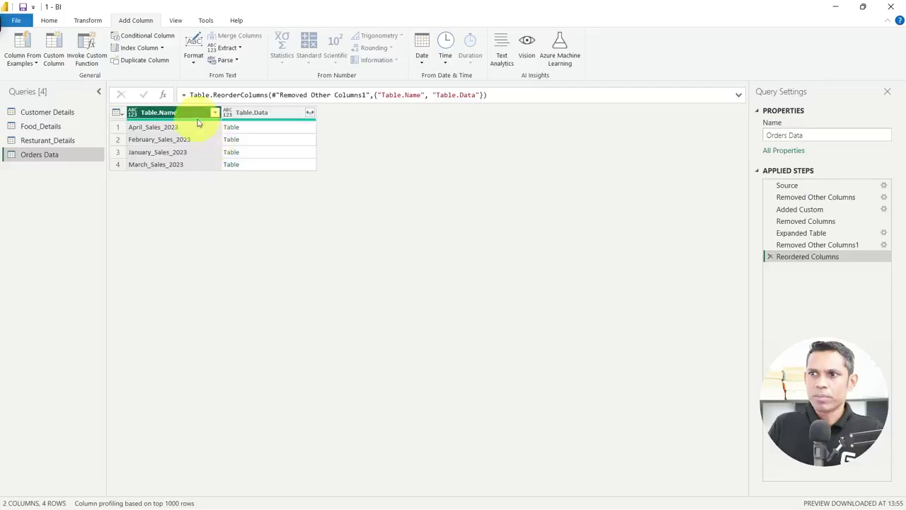
# Swap the order of the two columns once more and return Table.Name to the first position.
pyautogui.moveTo(221, 118); pyautogui.dragTo(309, 137)
pyautogui.moveTo(262, 115); pyautogui.dragTo(172, 123)
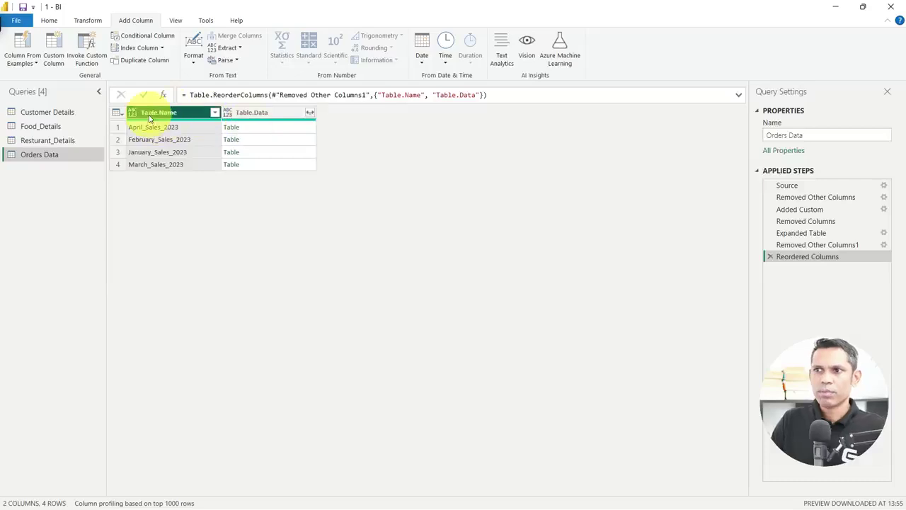
pyautogui.moveTo(149, 120)
pyautogui.mouseDown()
pyautogui.moveTo(262, 115)
pyautogui.moveTo(287, 124)
pyautogui.mouseUp()
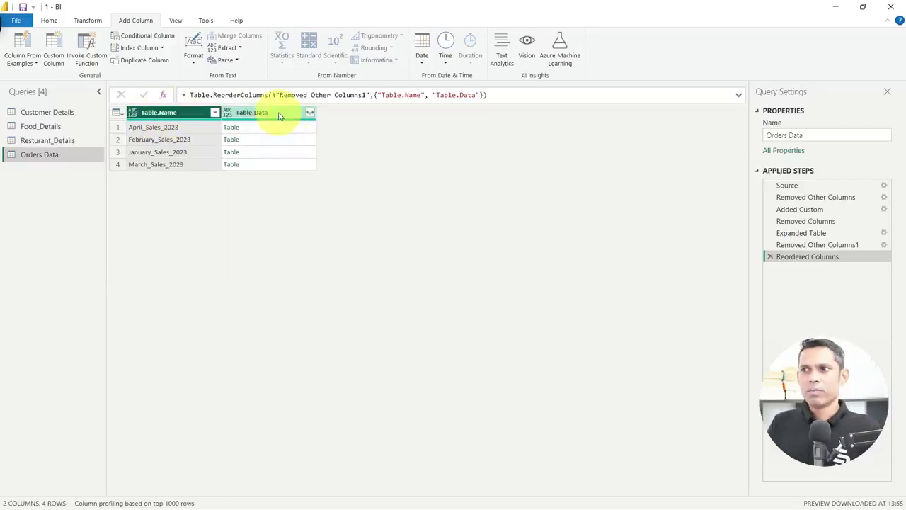
pyautogui.moveTo(152, 119)
pyautogui.mouseDown()
pyautogui.moveTo(309, 121)
pyautogui.moveTo(167, 121)
pyautogui.mouseUp()
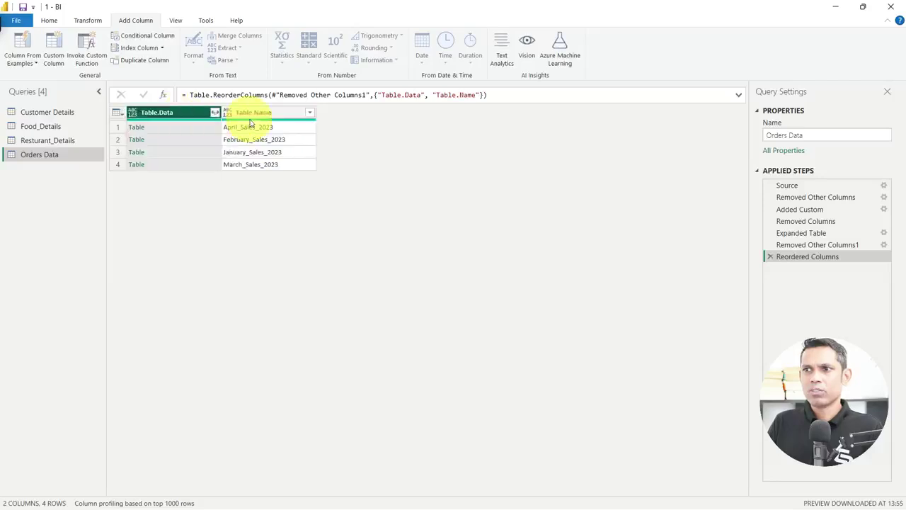
pyautogui.moveTo(259, 121); pyautogui.dragTo(169, 119)
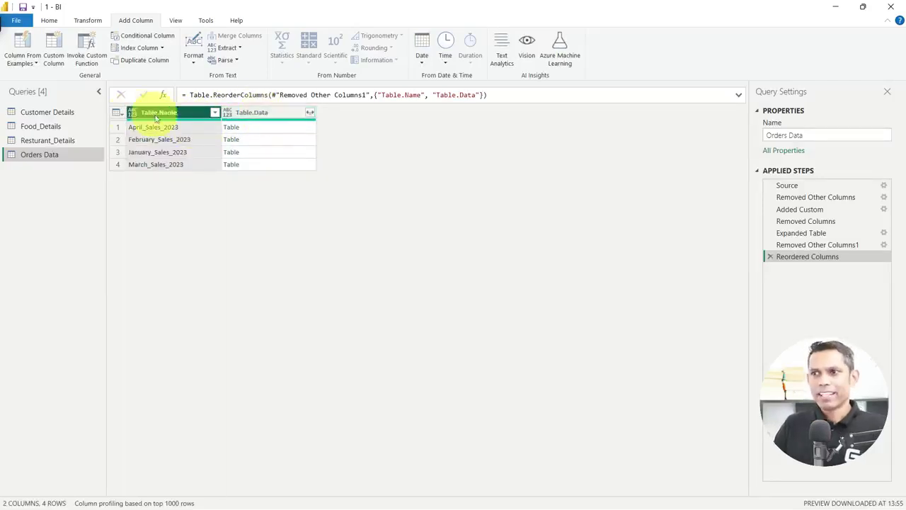
# Expand the Table.Data column with all columns selected, using the original column name as prefix.
pyautogui.click(282, 115)
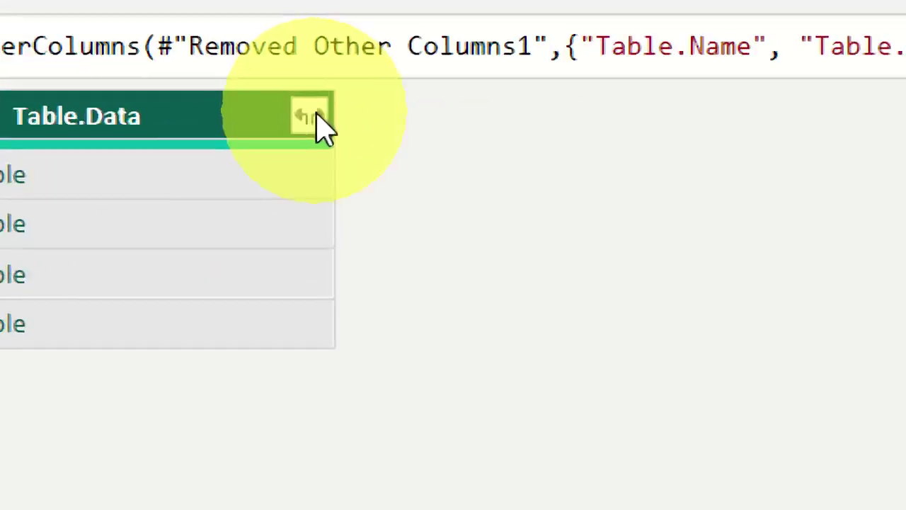
pyautogui.click(310, 113)
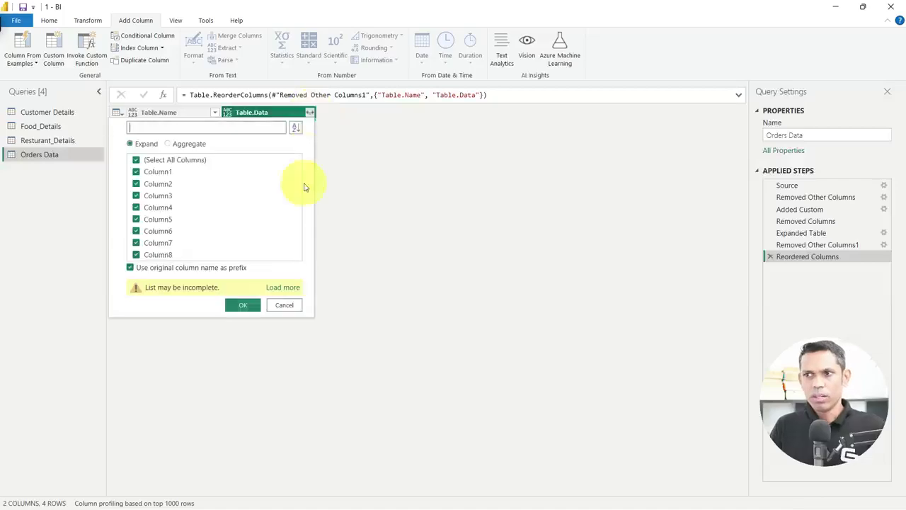
pyautogui.click(244, 305)
# Examine the expanded rows and compare the first row's entries with the generic column names above them.
pyautogui.scroll(-4, 335, 241)
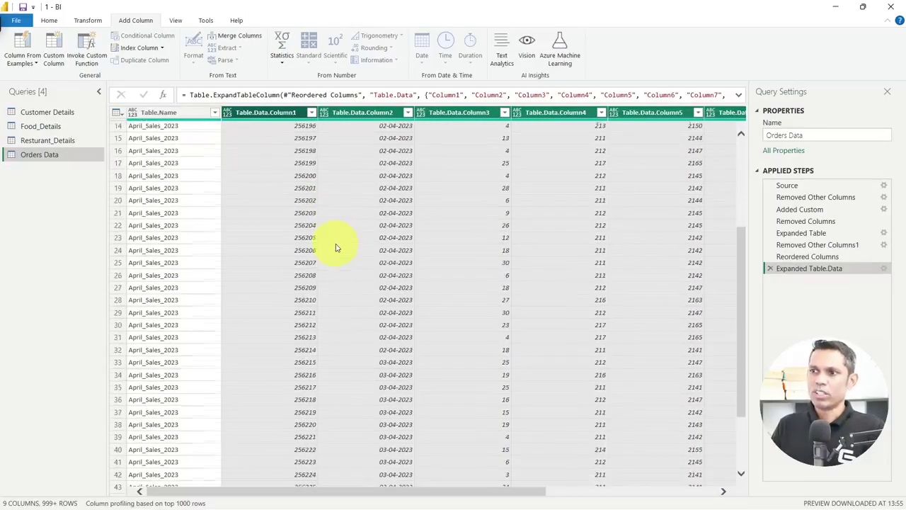
pyautogui.scroll(4, 336, 247)
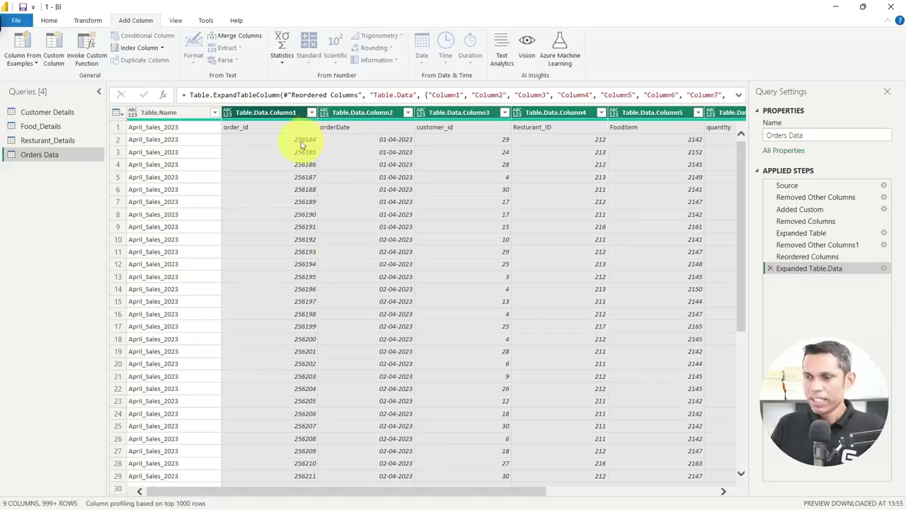
pyautogui.click(281, 128)
pyautogui.click(358, 128)
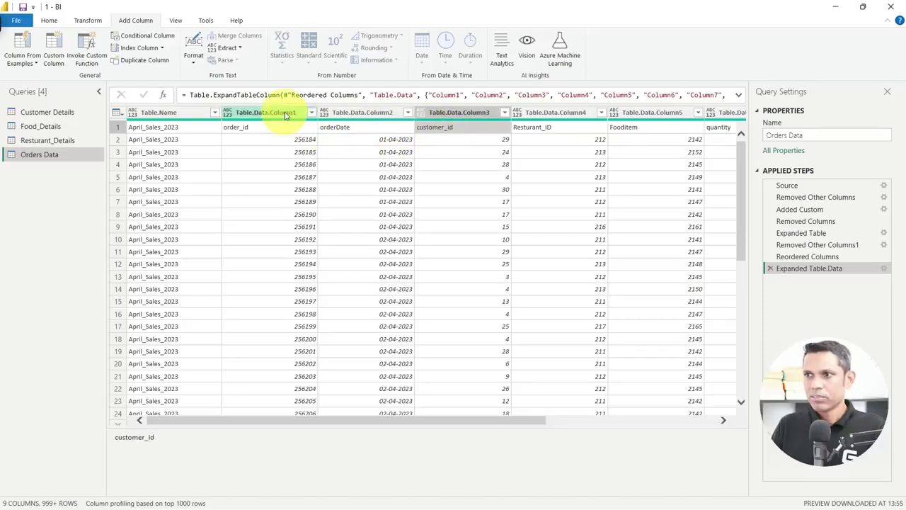
pyautogui.click(301, 132)
pyautogui.click(368, 127)
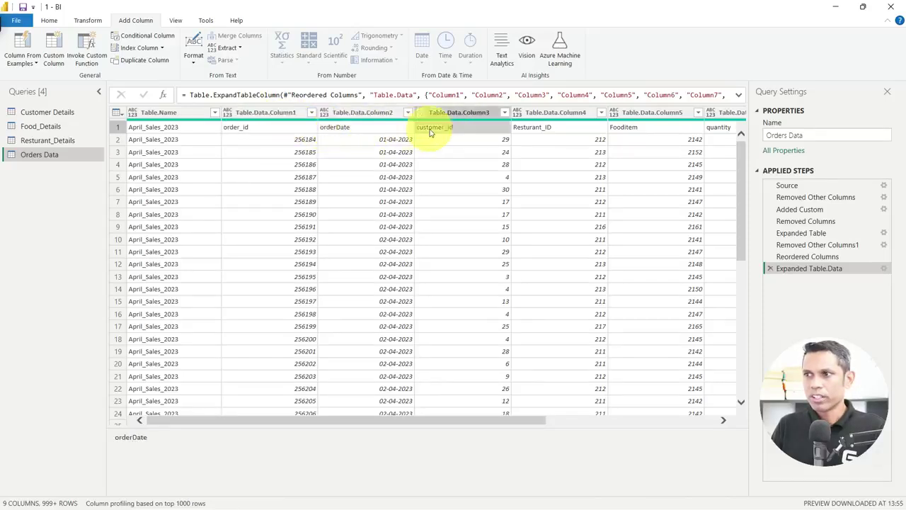
pyautogui.click(460, 127)
pyautogui.click(528, 128)
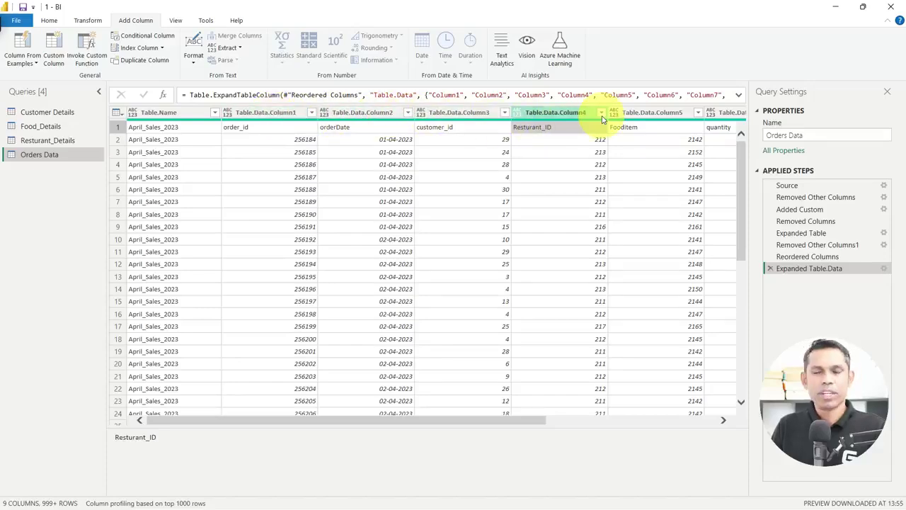
pyautogui.scroll(-15, 327, 200)
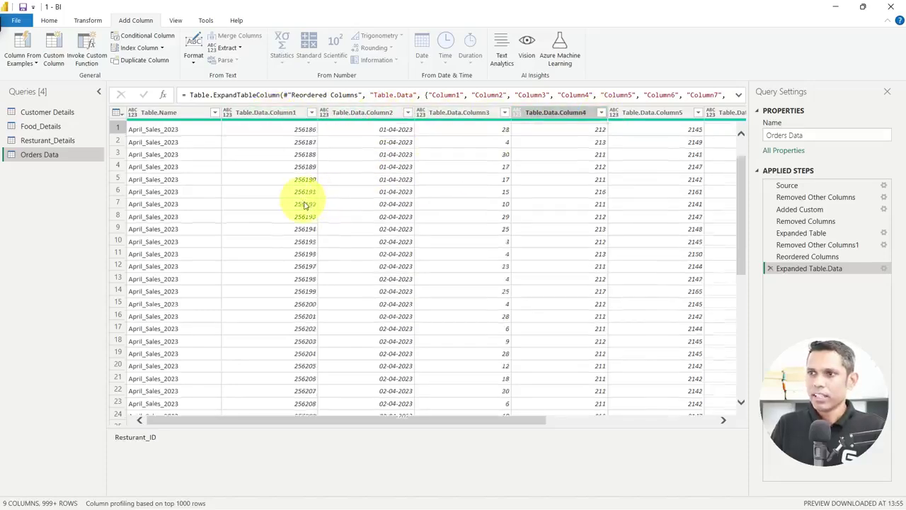
pyautogui.scroll(15, 324, 262)
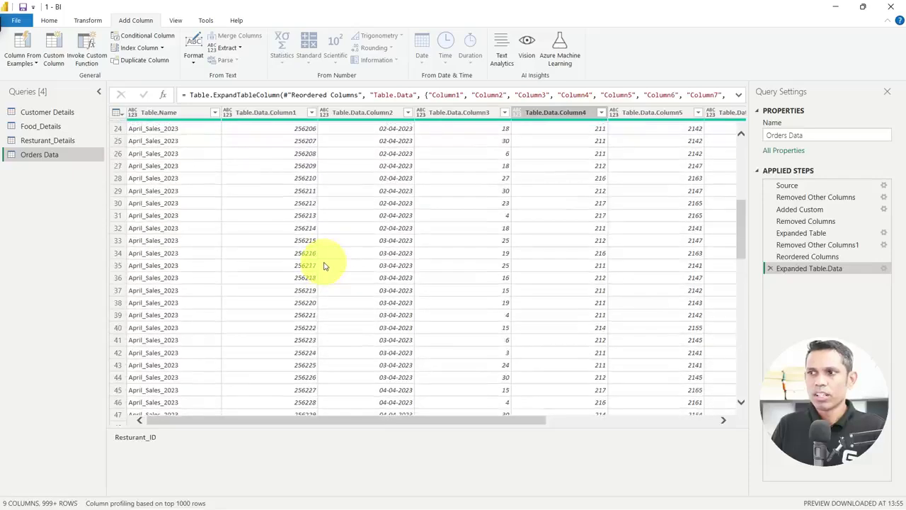
# Use the first row as headers in the Orders Data query.
pyautogui.click(242, 128)
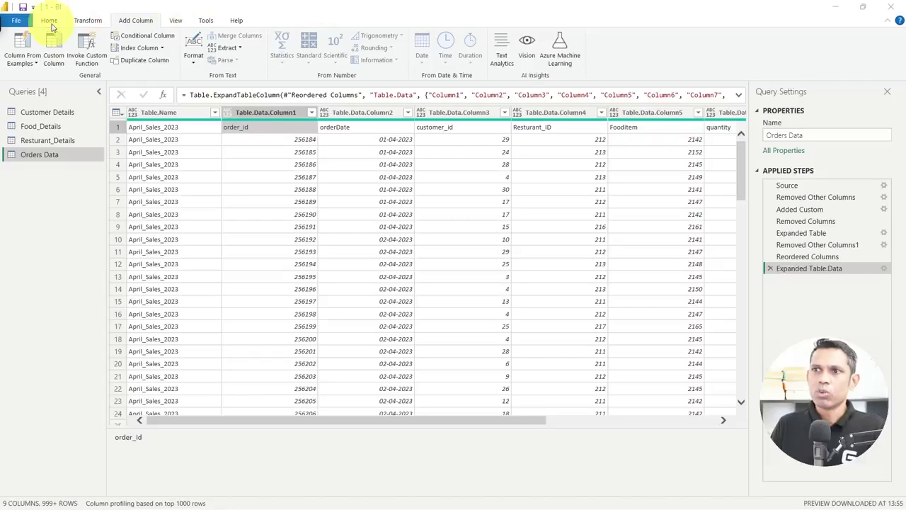
pyautogui.click(49, 21)
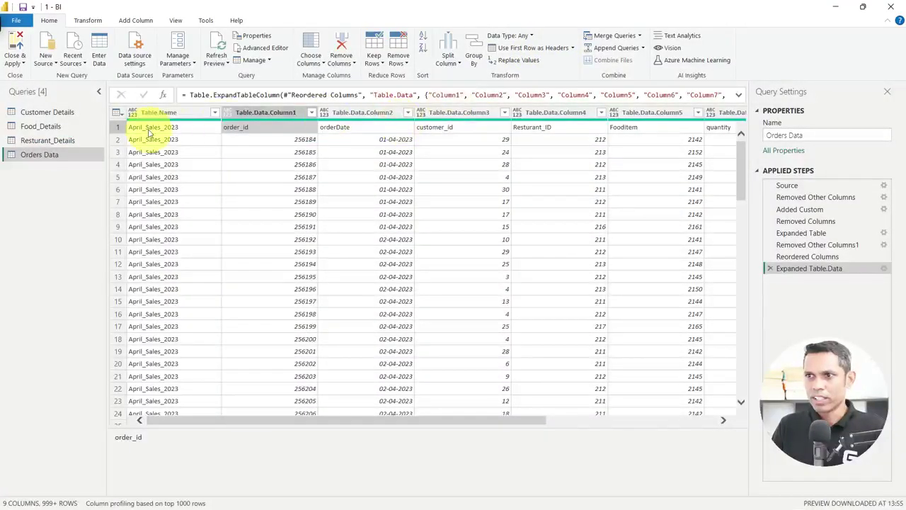
pyautogui.click(543, 50)
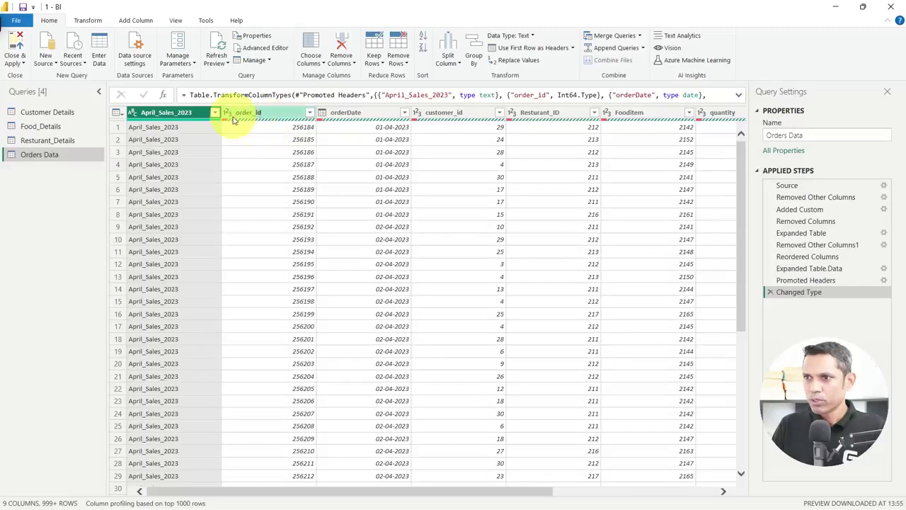
# Turn on Column quality for the data preview and check the error statistics and values of the order_id column.
pyautogui.click(175, 21)
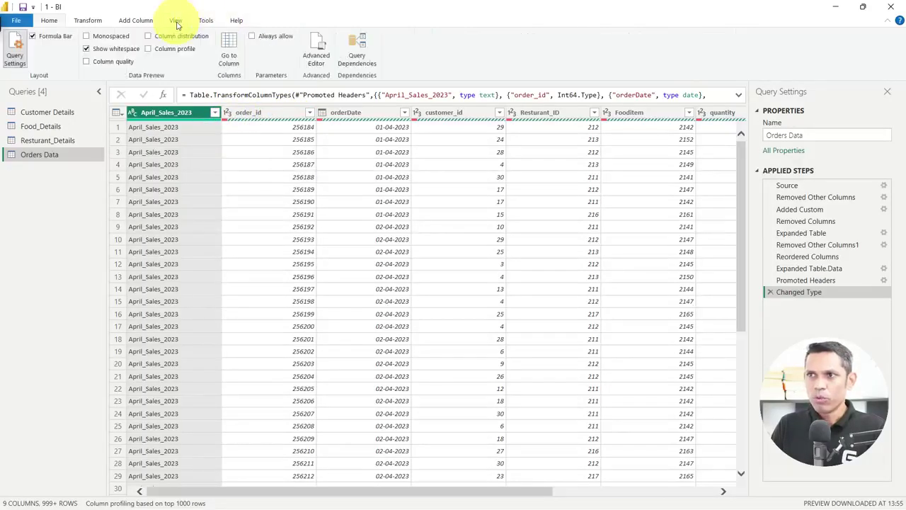
pyautogui.click(95, 62)
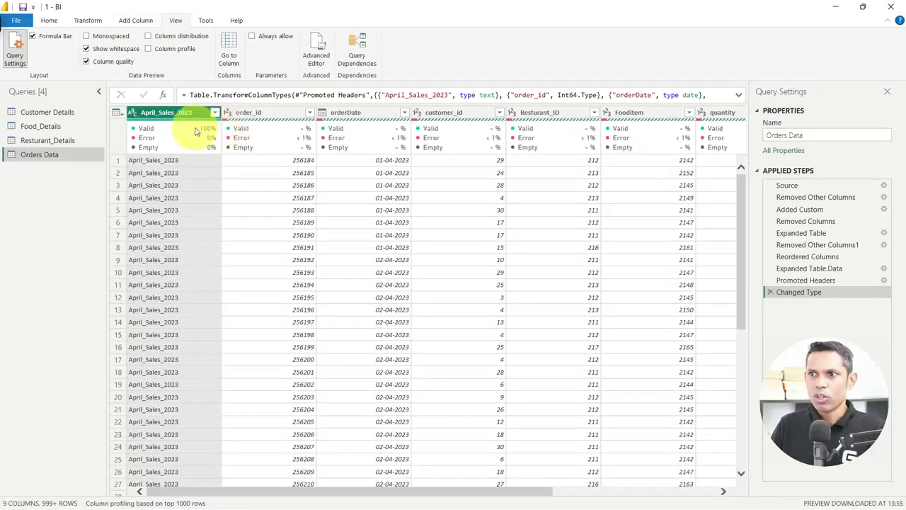
pyautogui.moveTo(275, 145)
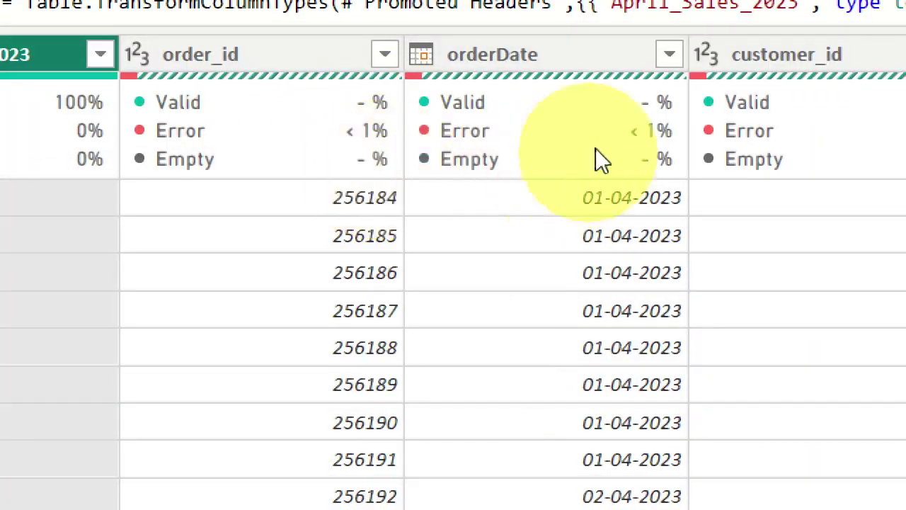
pyautogui.moveTo(641, 122)
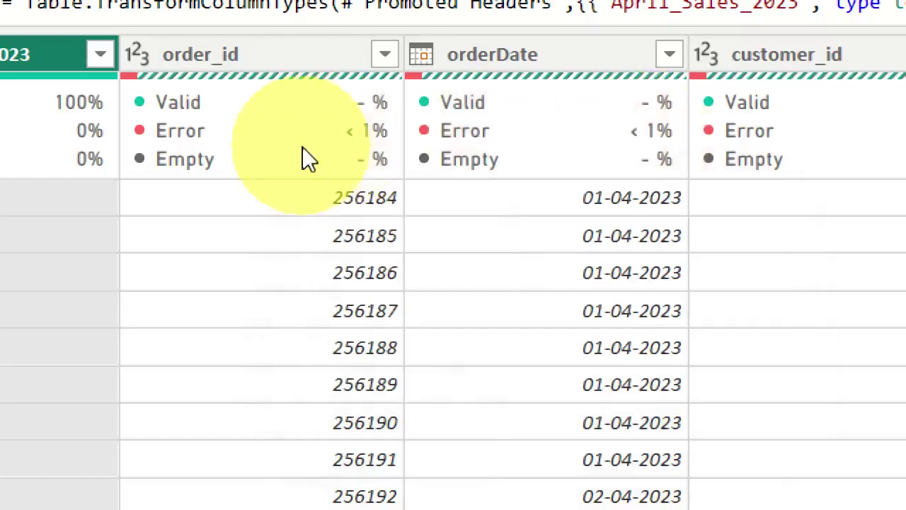
pyautogui.moveTo(281, 129)
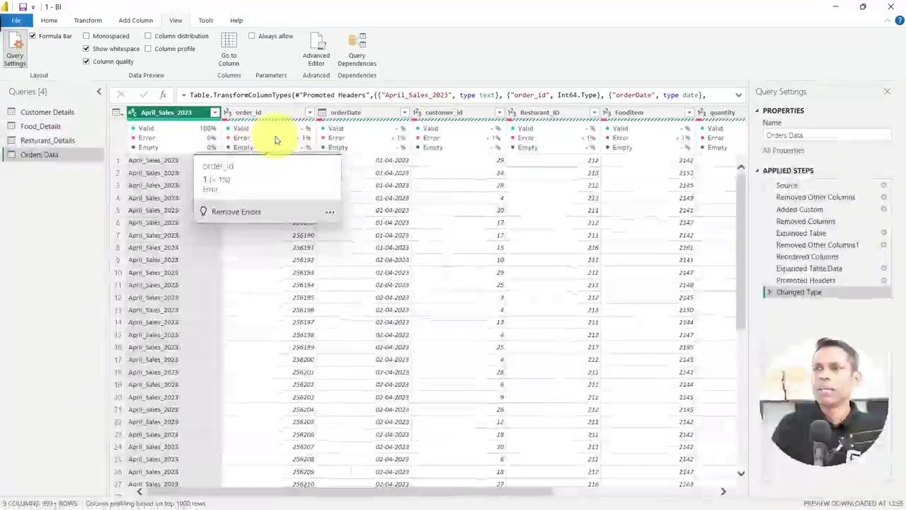
pyautogui.click(326, 467)
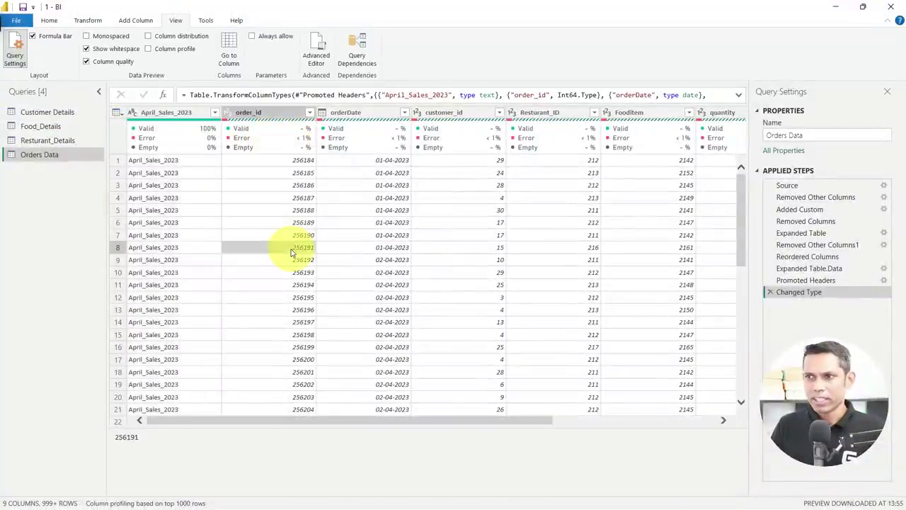
pyautogui.click(298, 162)
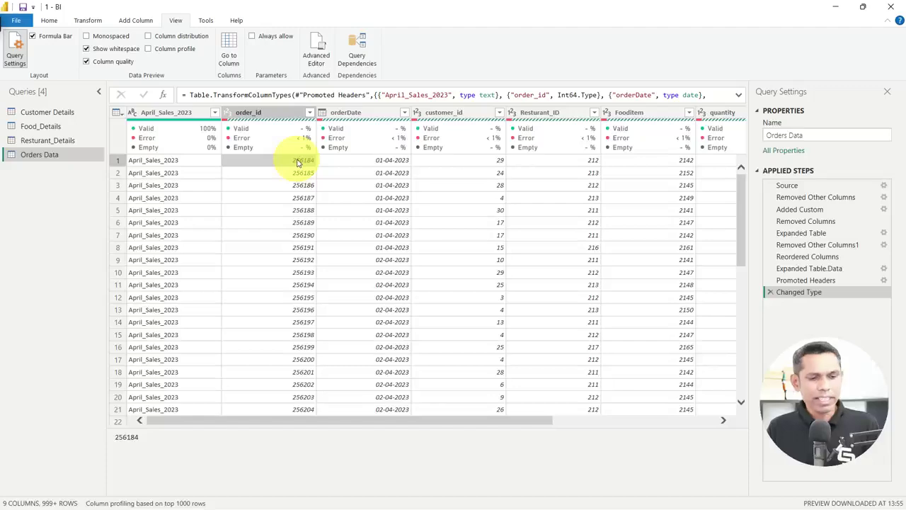
# Delete the Changed Type and Promoted Headers steps from the Orders Data query.
pyautogui.scroll(-8, 303, 263)
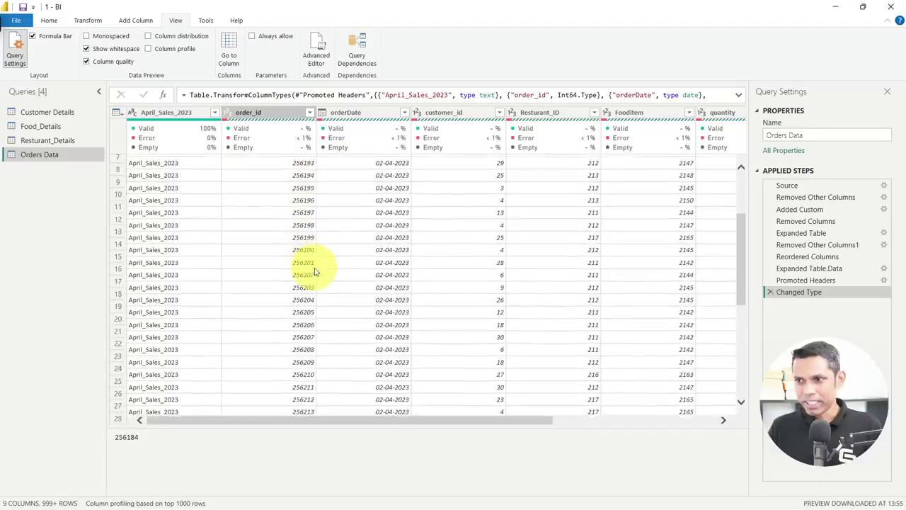
pyautogui.scroll(-13, 315, 311)
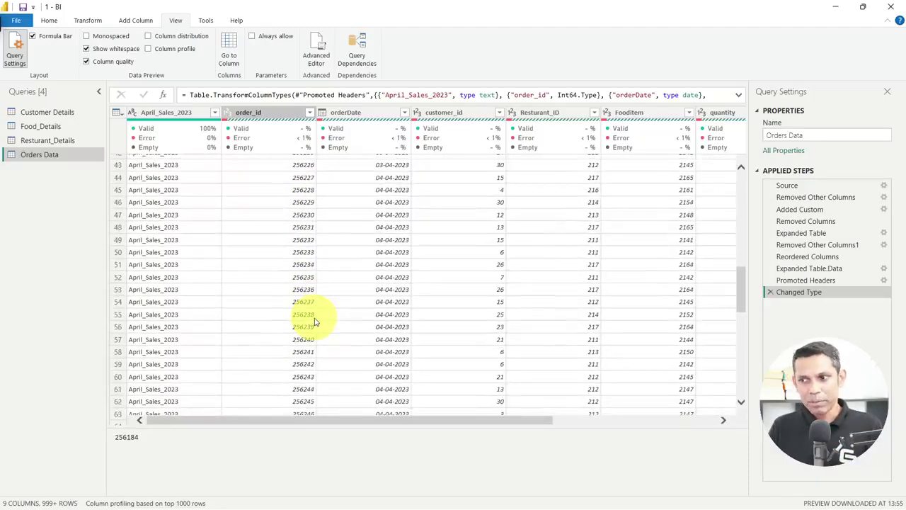
pyautogui.scroll(5, 315, 323)
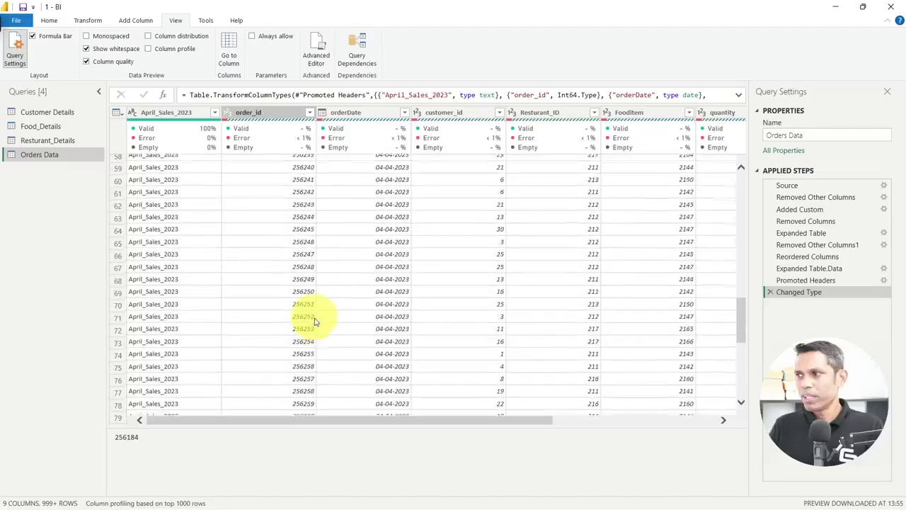
pyautogui.click(769, 292)
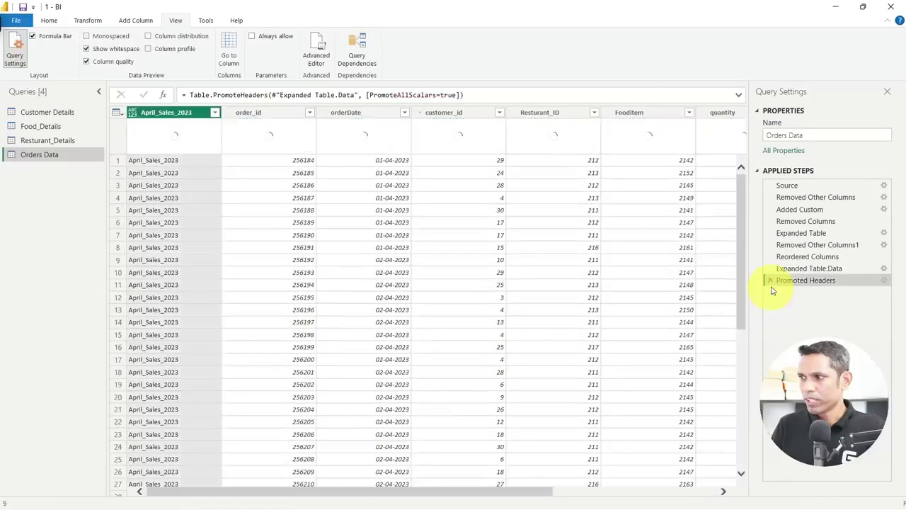
pyautogui.click(769, 280)
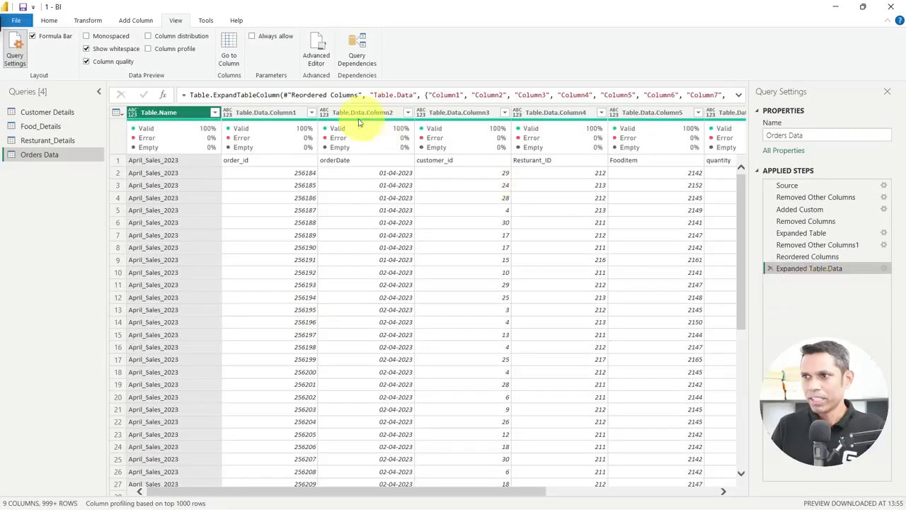
# Examine the Table.Data.Column1 entries from the first row down to where the February_Sales_2023 rows begin.
pyautogui.moveTo(330, 178)
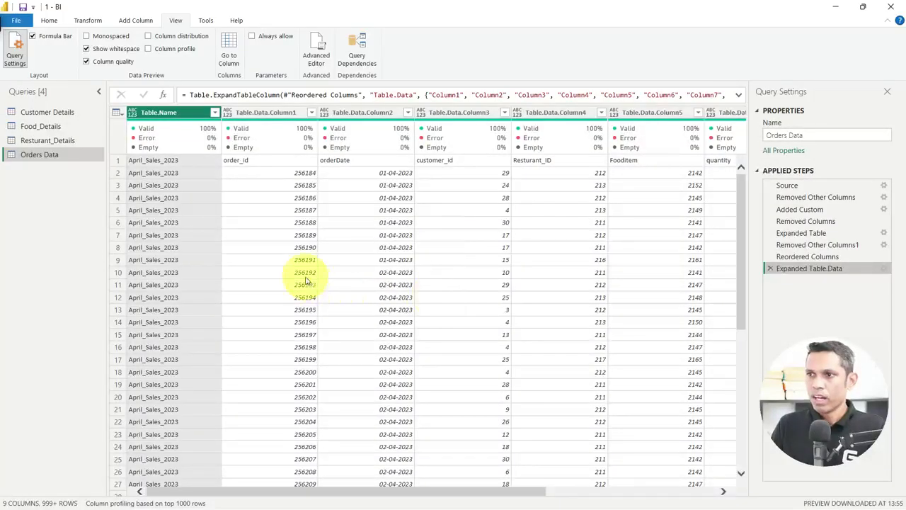
pyautogui.click(247, 162)
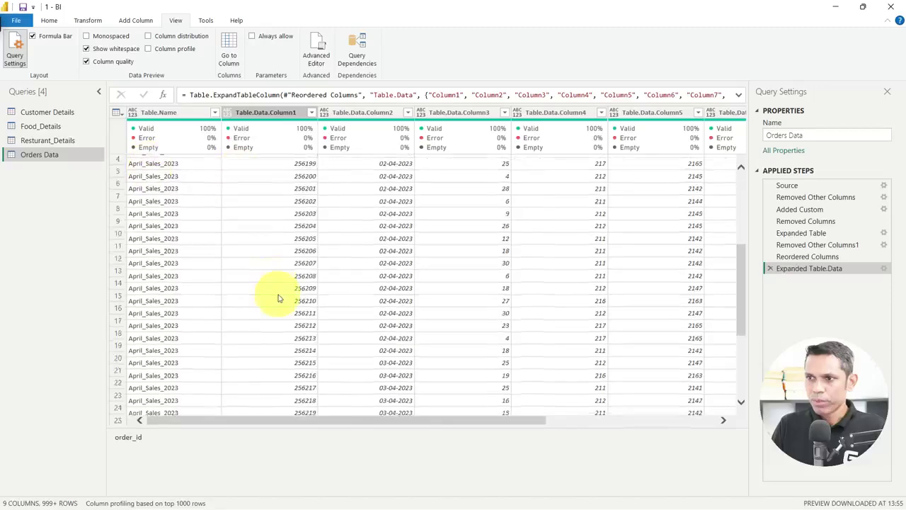
pyautogui.scroll(-20, 271, 350)
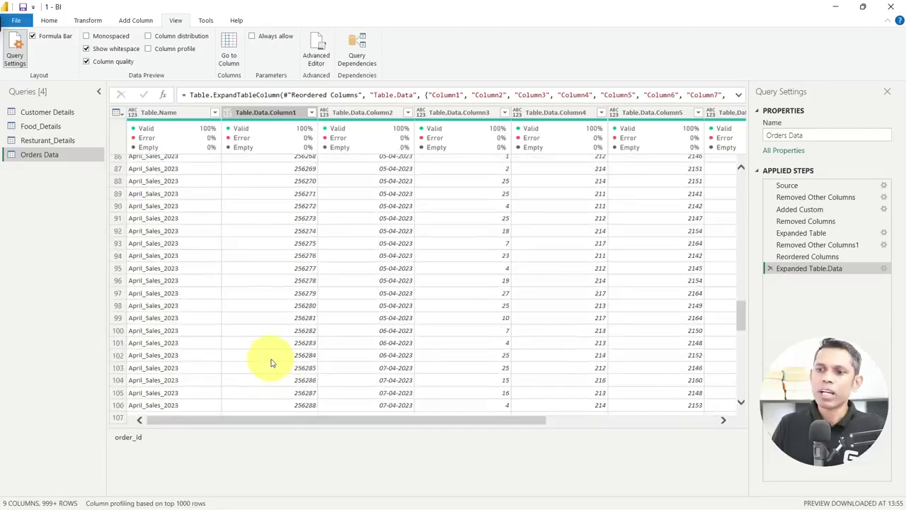
pyautogui.scroll(-20, 278, 373)
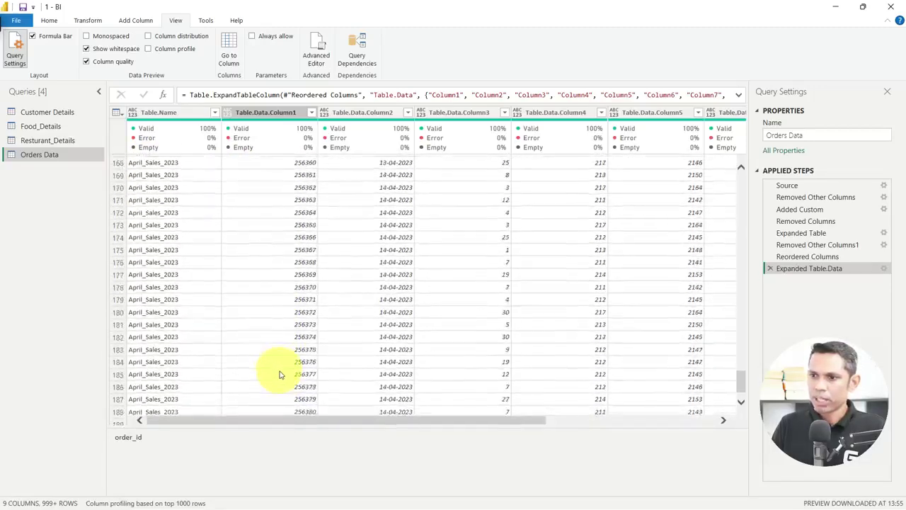
pyautogui.scroll(-20, 280, 377)
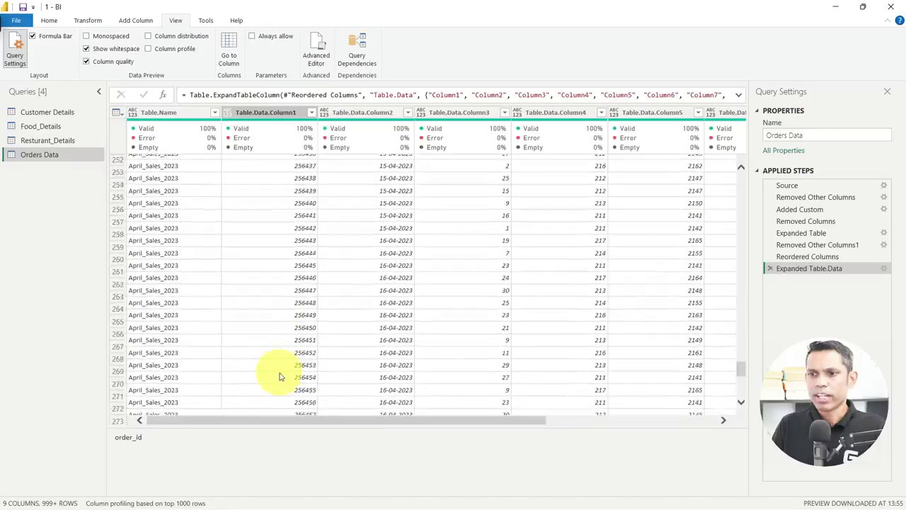
pyautogui.scroll(-20, 157, 357)
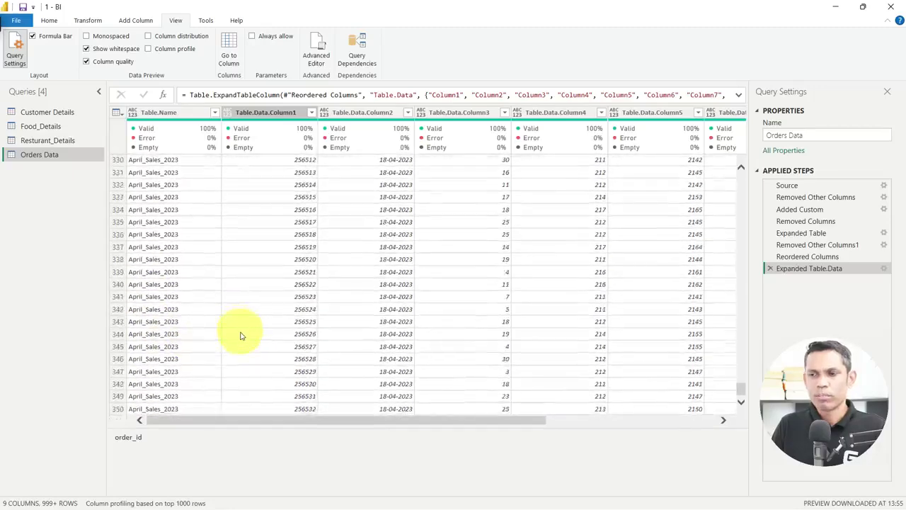
pyautogui.scroll(-20, 240, 345)
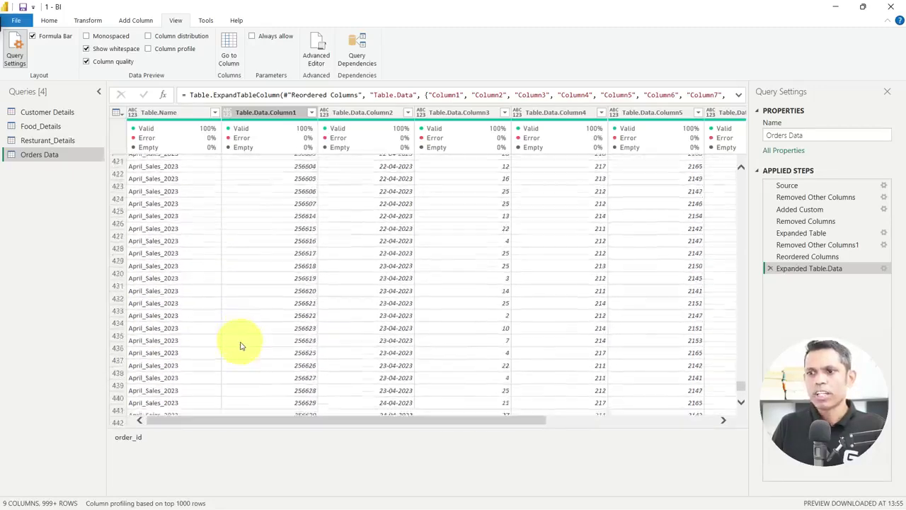
pyautogui.scroll(-20, 240, 345)
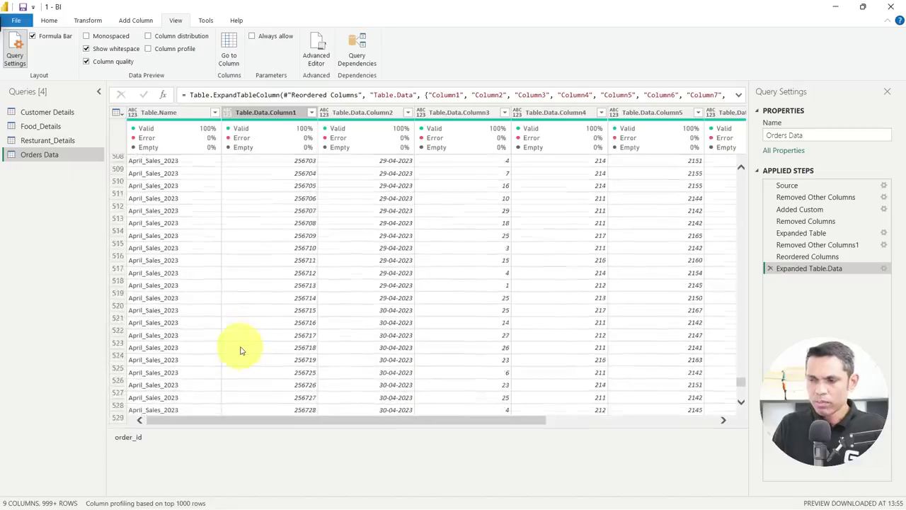
pyautogui.scroll(-8, 240, 349)
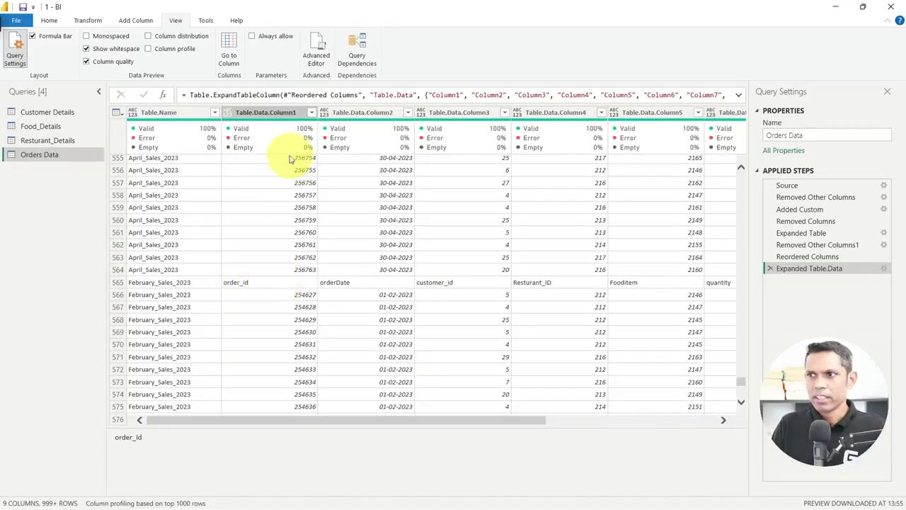
# Use the first row as headers again and check the rows where the February_Sales_2023 data begins.
pyautogui.moveTo(285, 143)
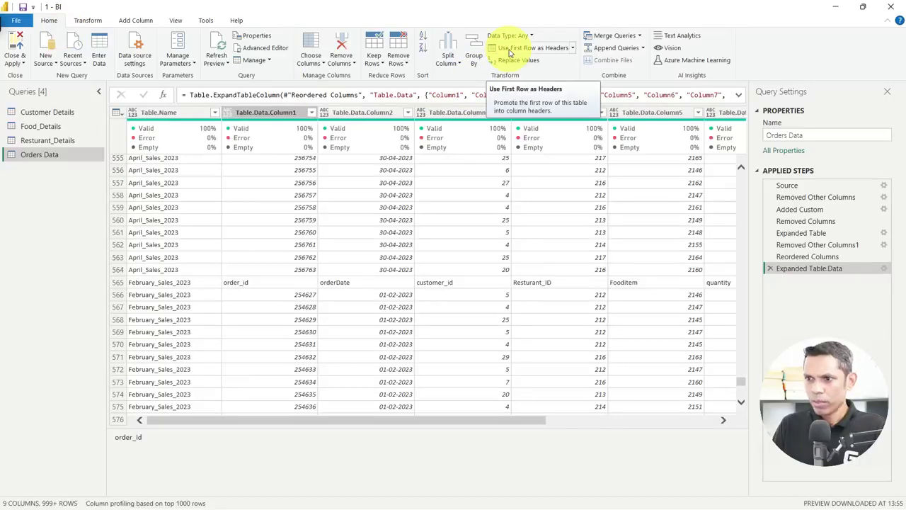
pyautogui.click(509, 51)
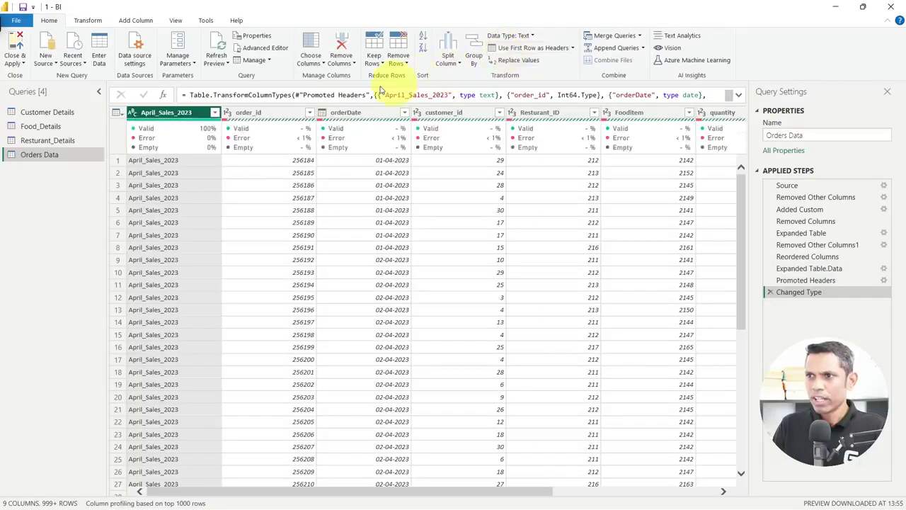
pyautogui.scroll(-15, 297, 311)
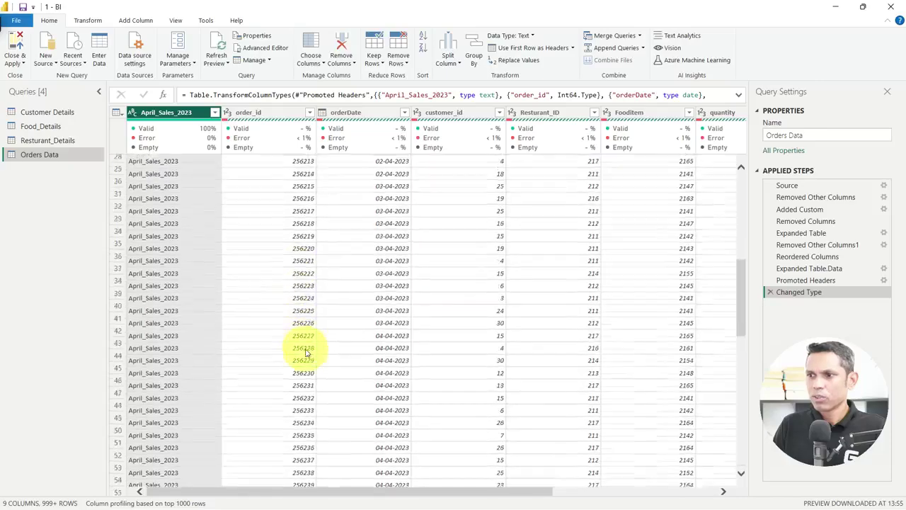
pyautogui.scroll(-20, 294, 342)
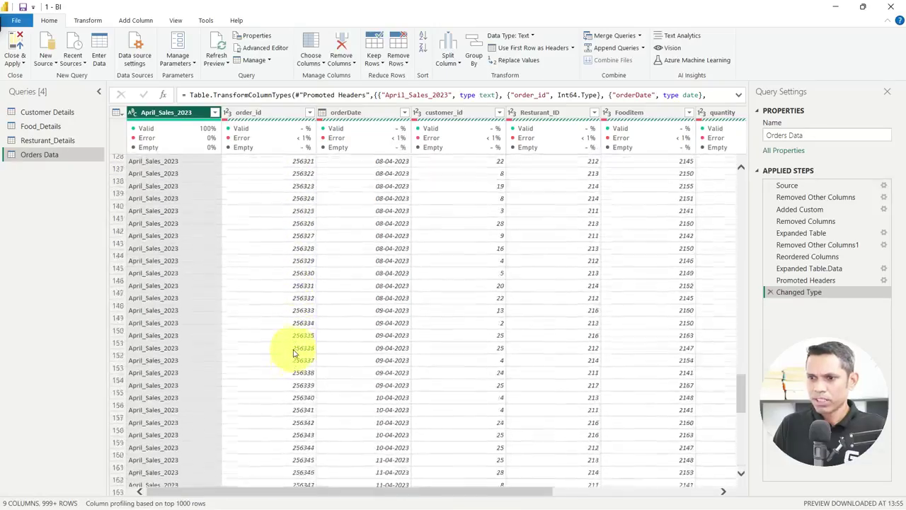
pyautogui.scroll(-20, 294, 351)
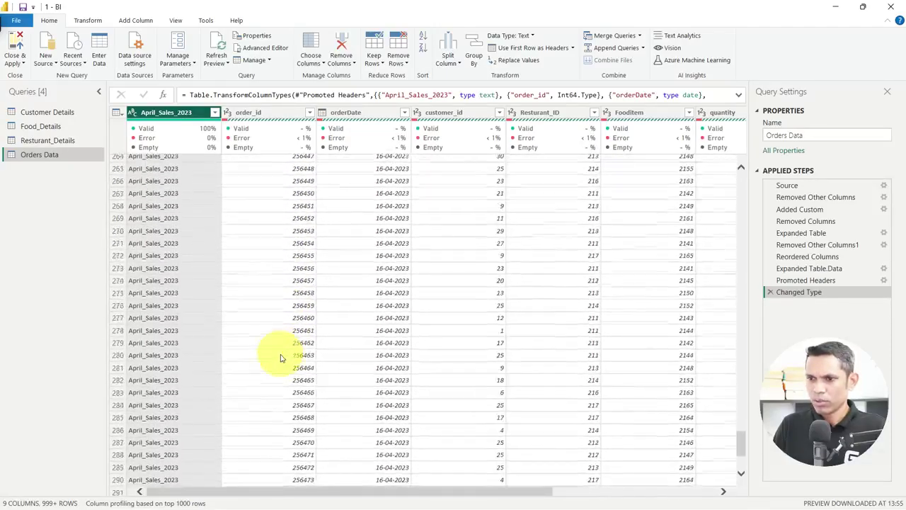
pyautogui.scroll(-20, 280, 365)
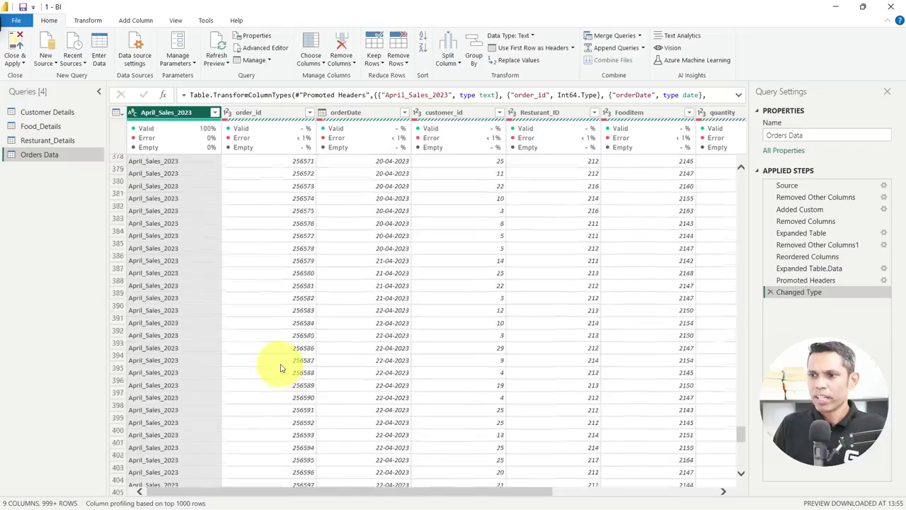
pyautogui.scroll(-20, 281, 367)
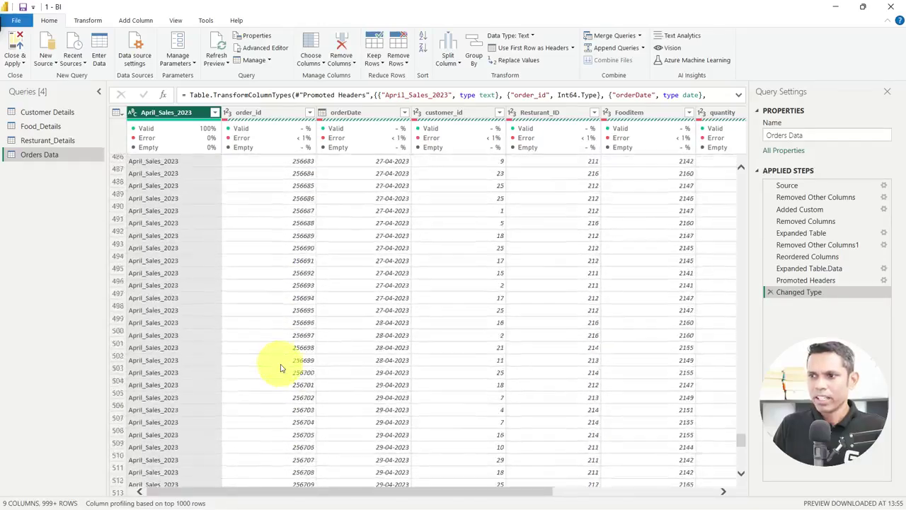
pyautogui.scroll(-17, 280, 366)
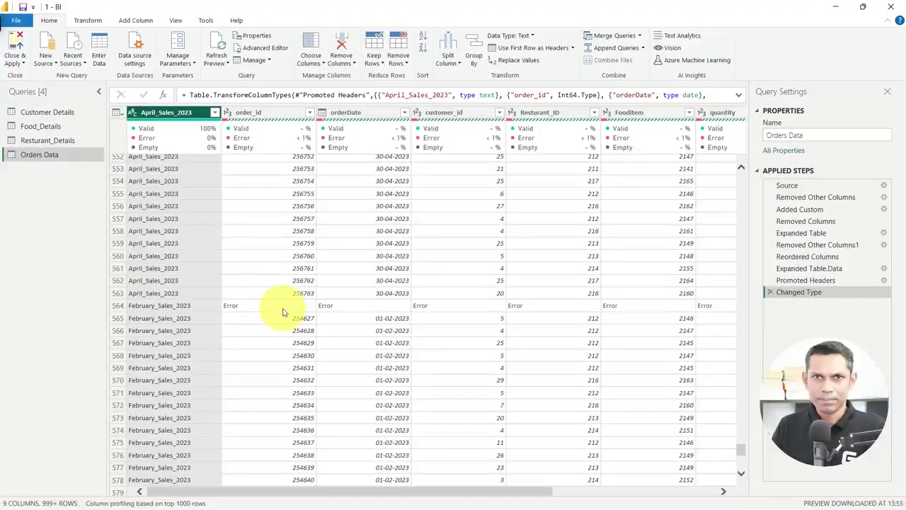
# Remove the rows that contain errors in the order_id column.
pyautogui.moveTo(295, 145)
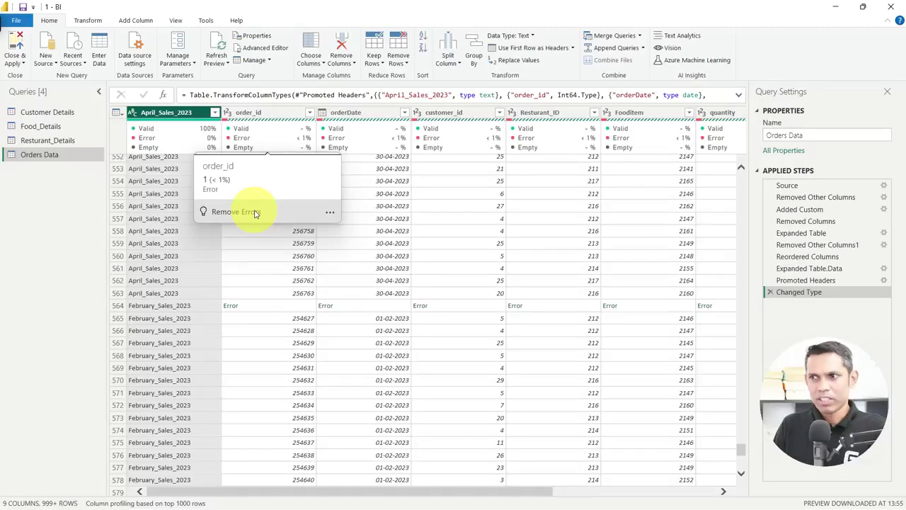
pyautogui.rightClick(278, 116)
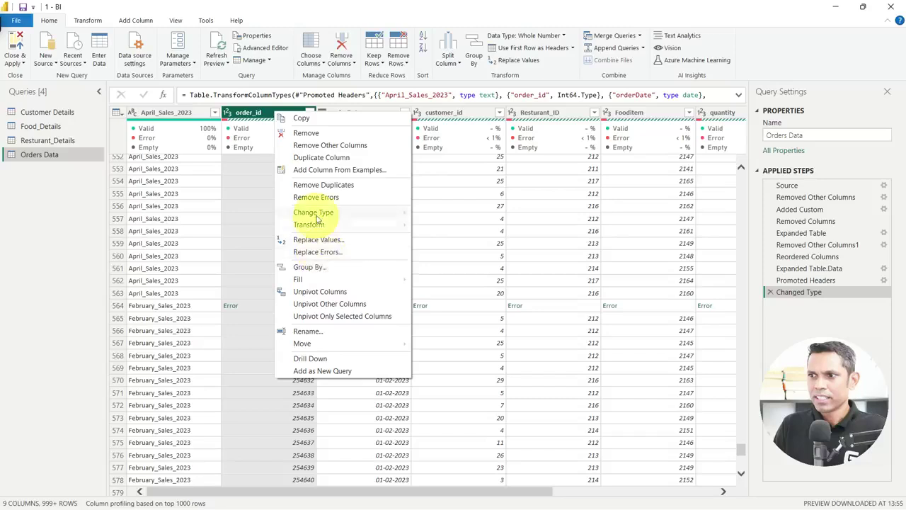
pyautogui.click(247, 137)
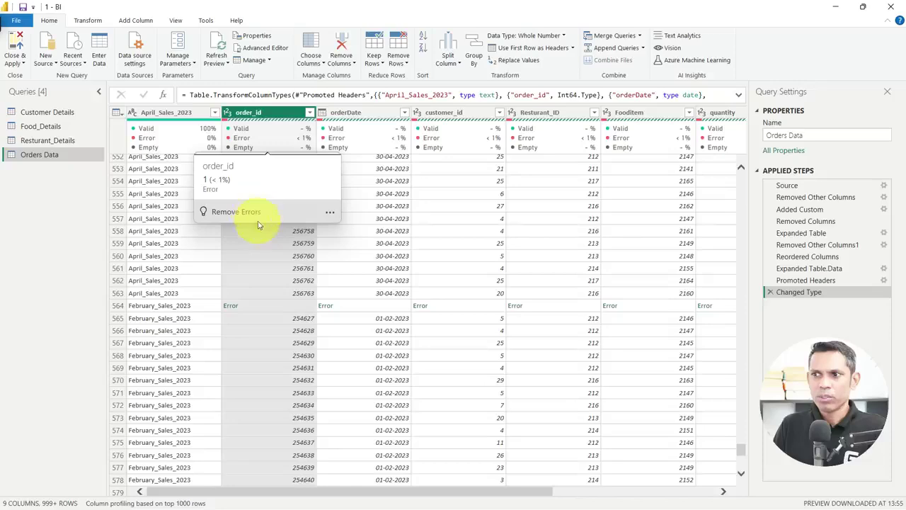
pyautogui.click(261, 256)
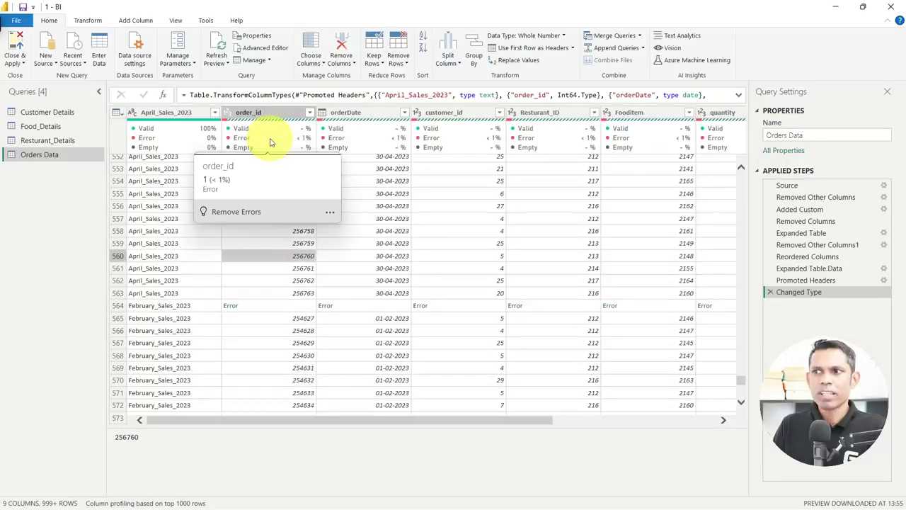
pyautogui.click(249, 212)
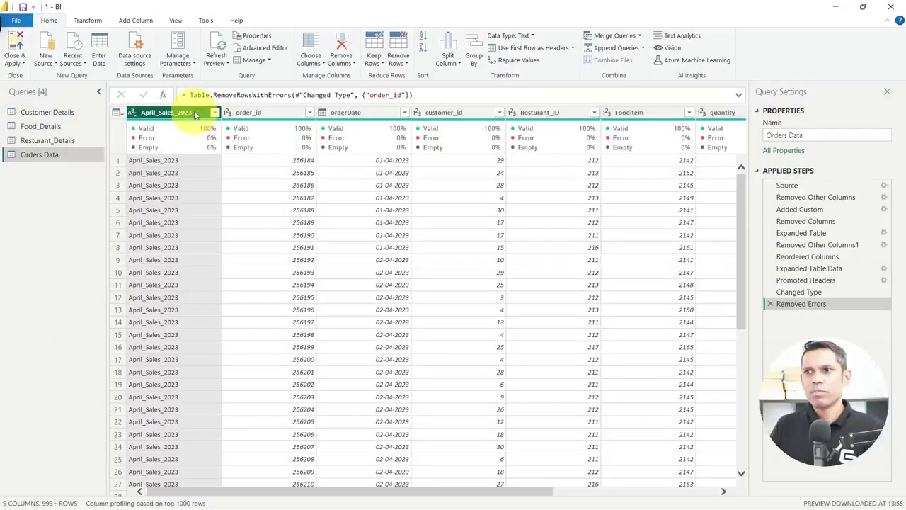
# Rename the April_Sales_2023 column to Month & Year.
pyautogui.doubleClick(174, 114)
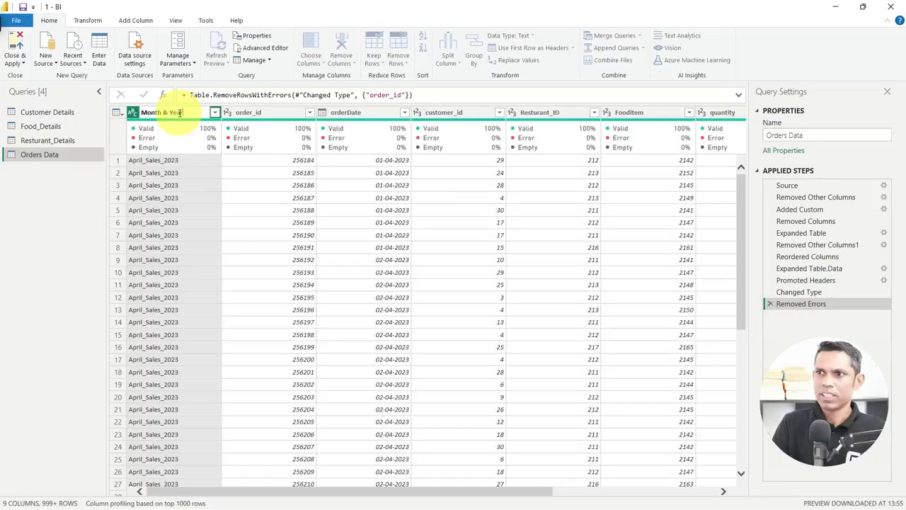
pyautogui.click(179, 113)
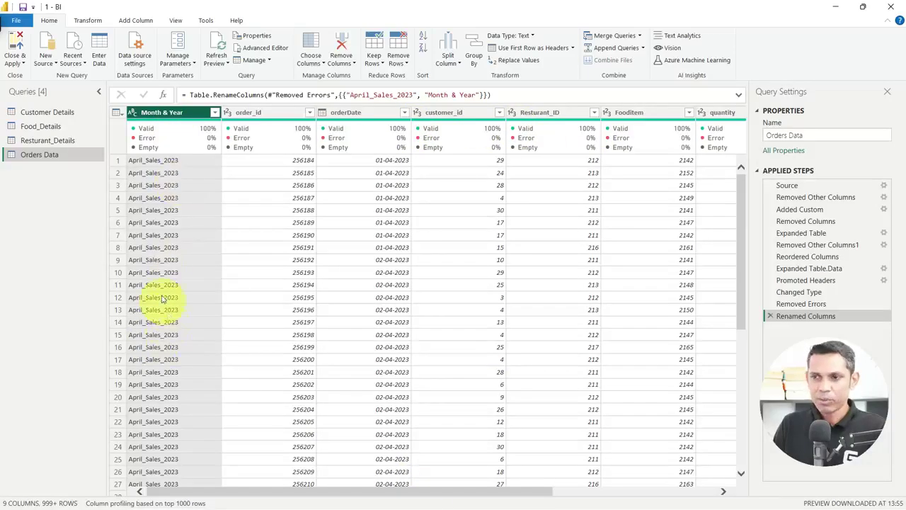
# Examine the combined Orders Data rows under Month & Year, from the first April_Sales_2023 rows down into the February_Sales_2023 rows.
pyautogui.scroll(-15, 210, 398)
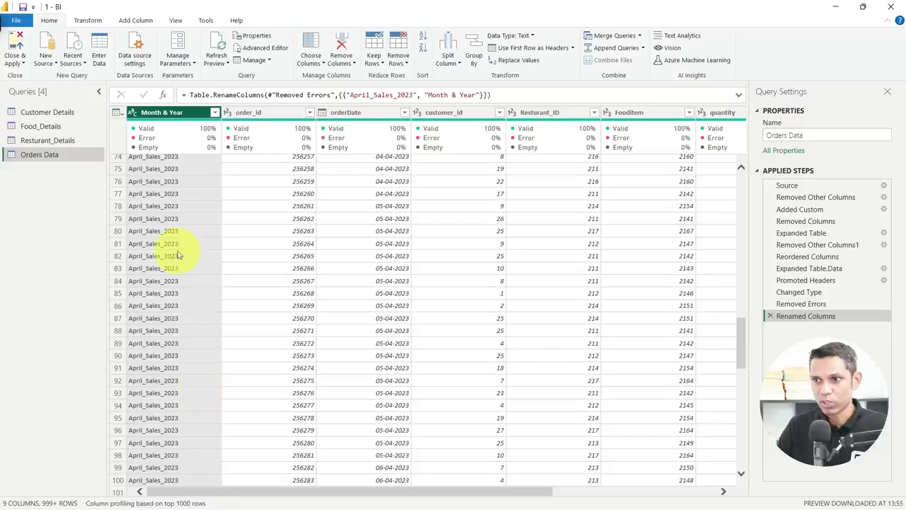
pyautogui.scroll(14, 179, 256)
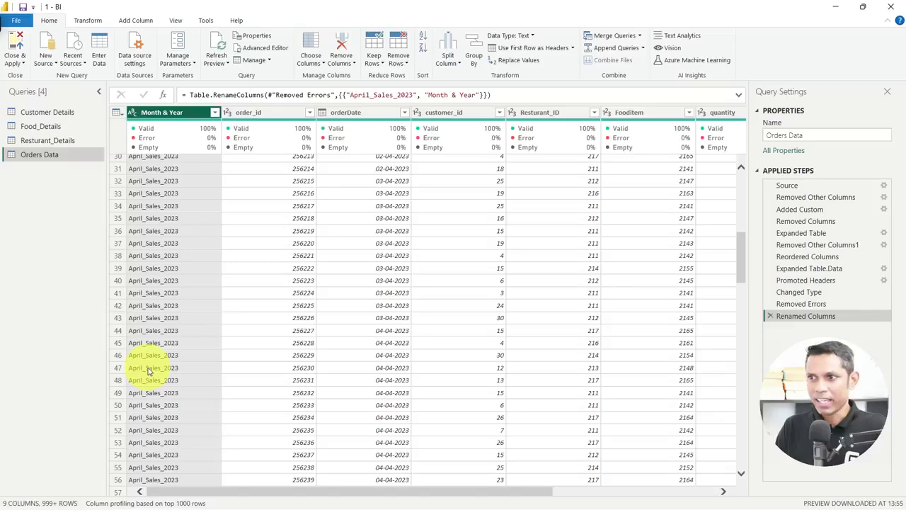
pyautogui.scroll(10, 148, 370)
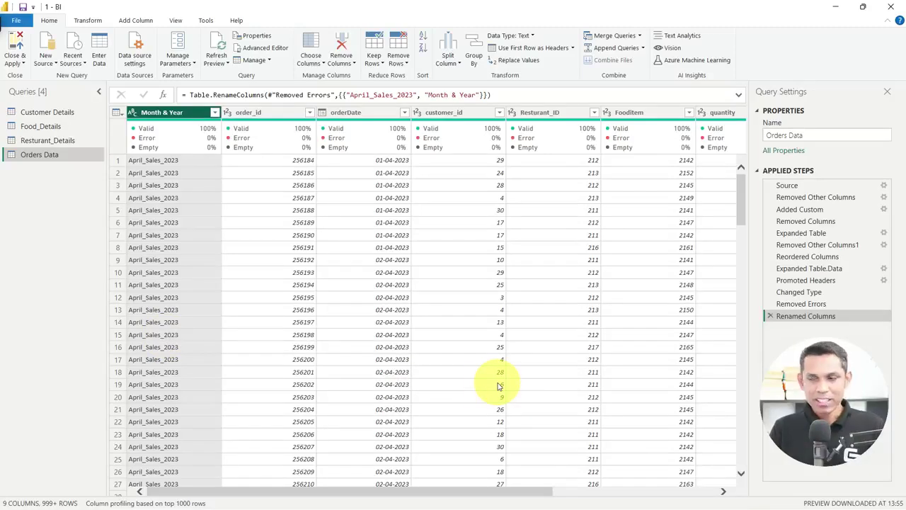
pyautogui.scroll(-5, 421, 347)
pyautogui.scroll(-6, 531, 311)
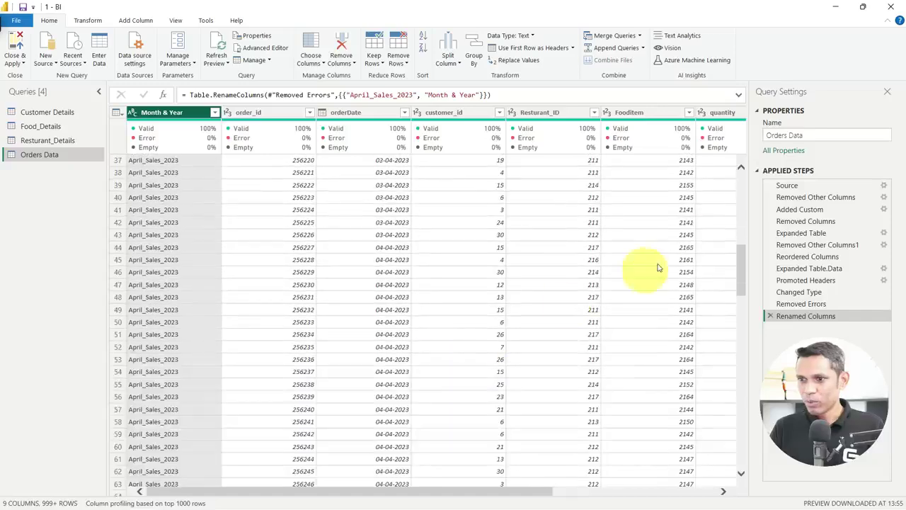
pyautogui.scroll(-6, 220, 311)
pyautogui.scroll(-20, 205, 332)
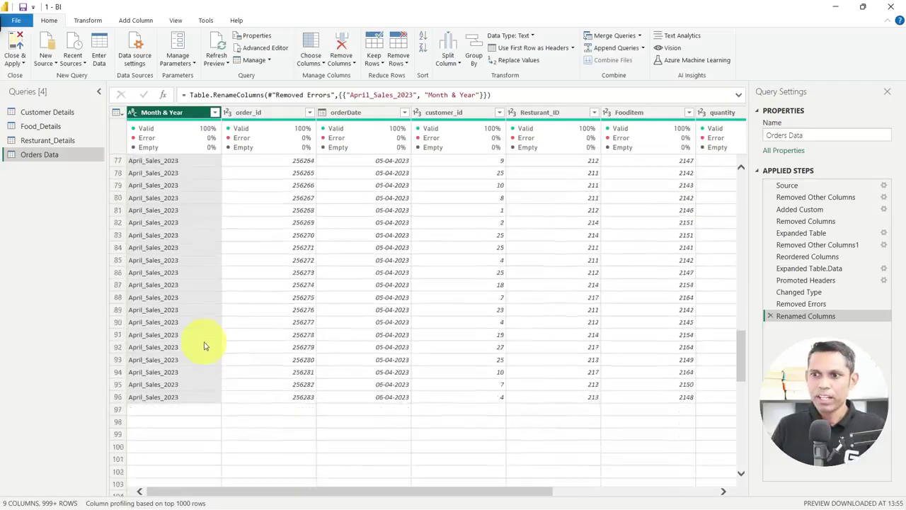
pyautogui.scroll(-20, 200, 345)
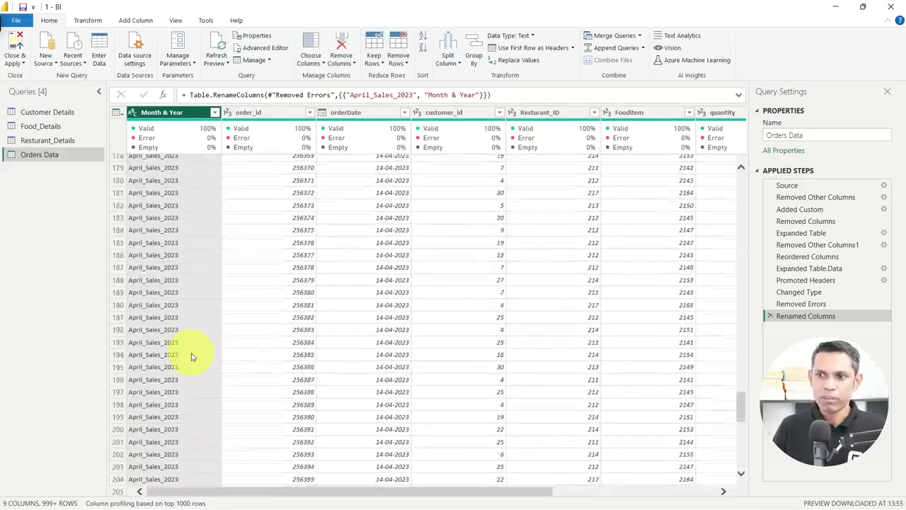
pyautogui.scroll(-20, 196, 382)
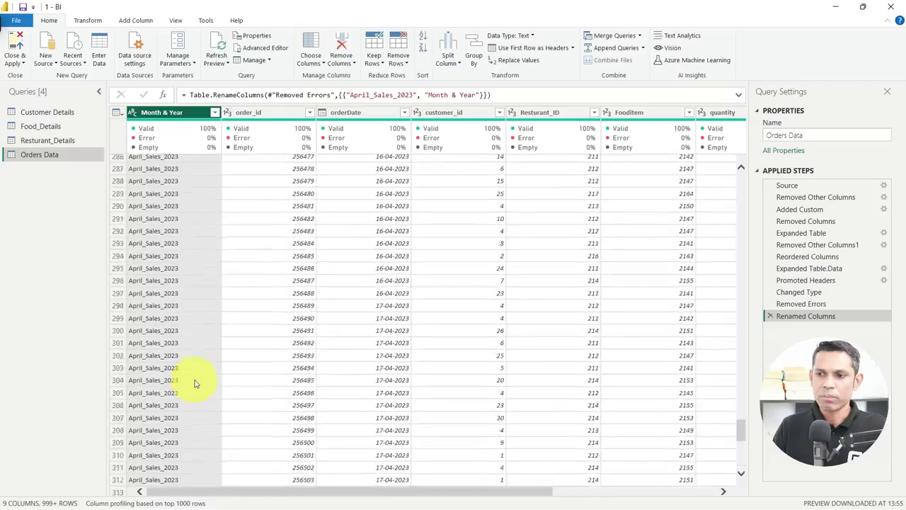
pyautogui.scroll(-20, 197, 396)
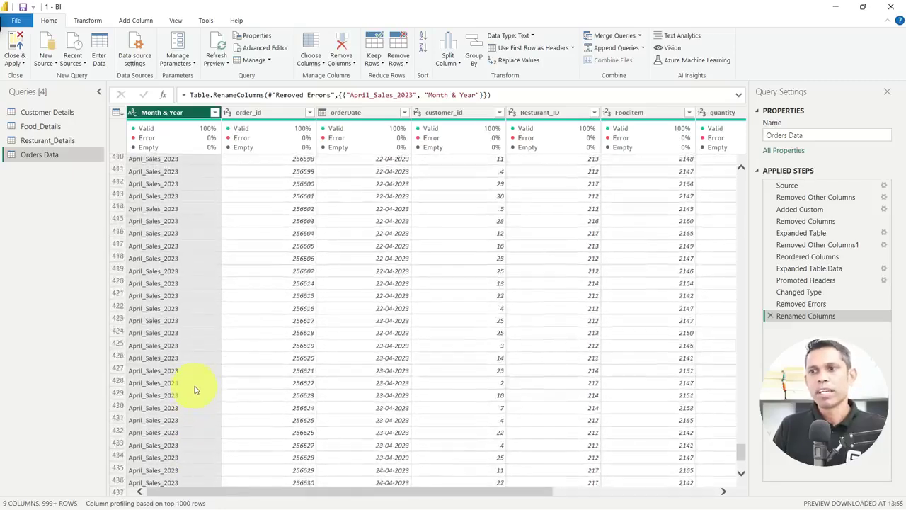
pyautogui.scroll(-20, 198, 401)
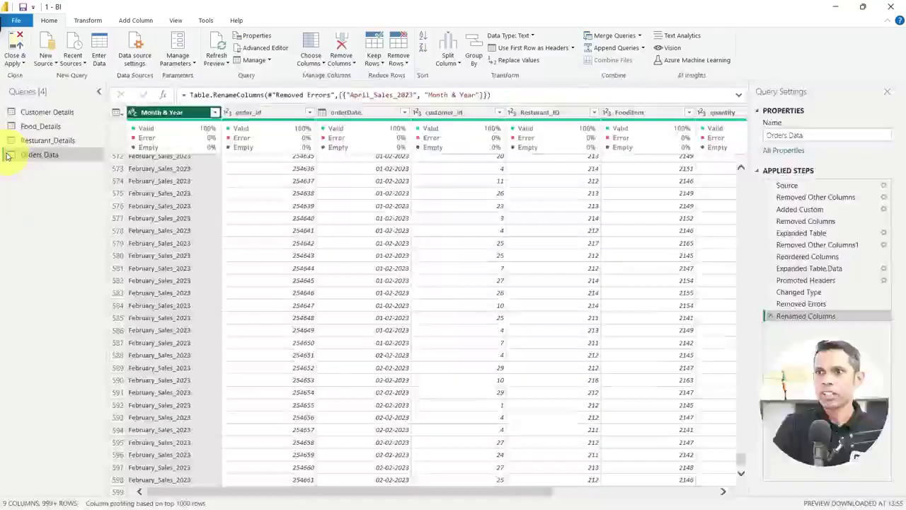
# Apply the query changes, close the Power Query Editor, and briefly expand the Orders Data table in the report's data list.
pyautogui.click(849, 133)
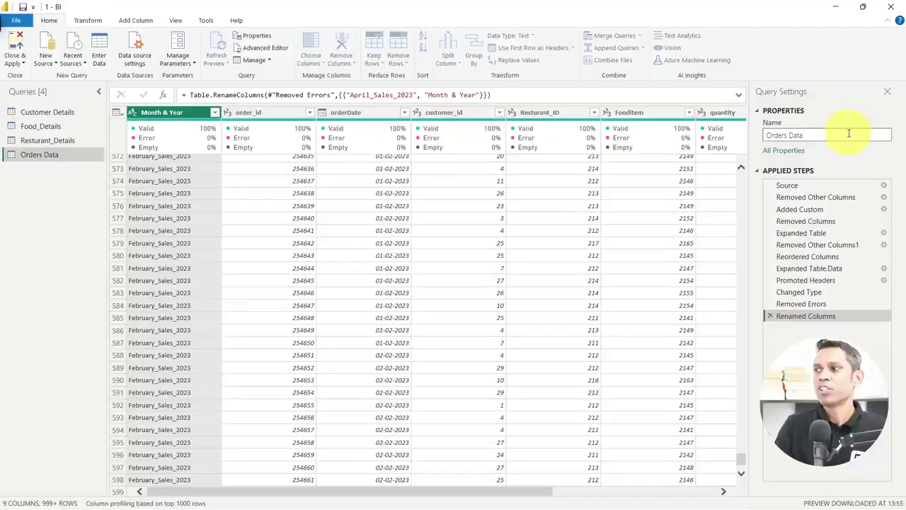
pyautogui.click(24, 64)
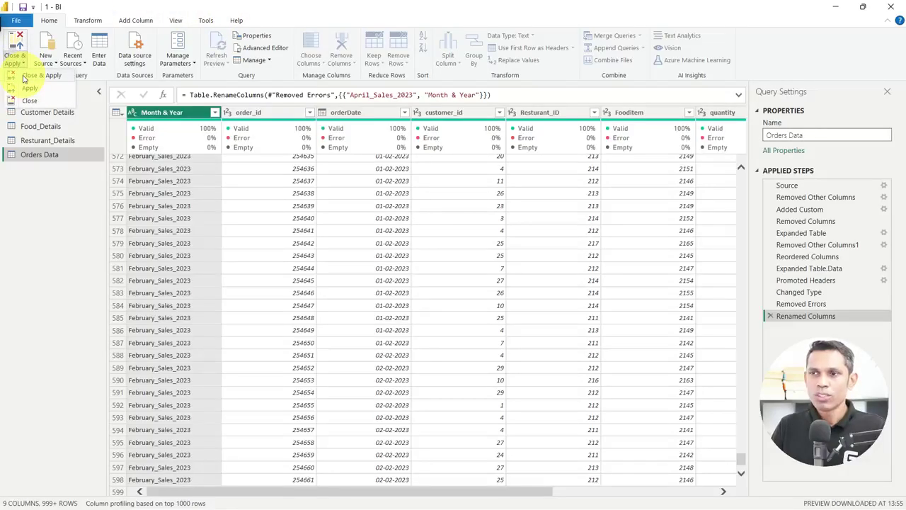
pyautogui.click(29, 100)
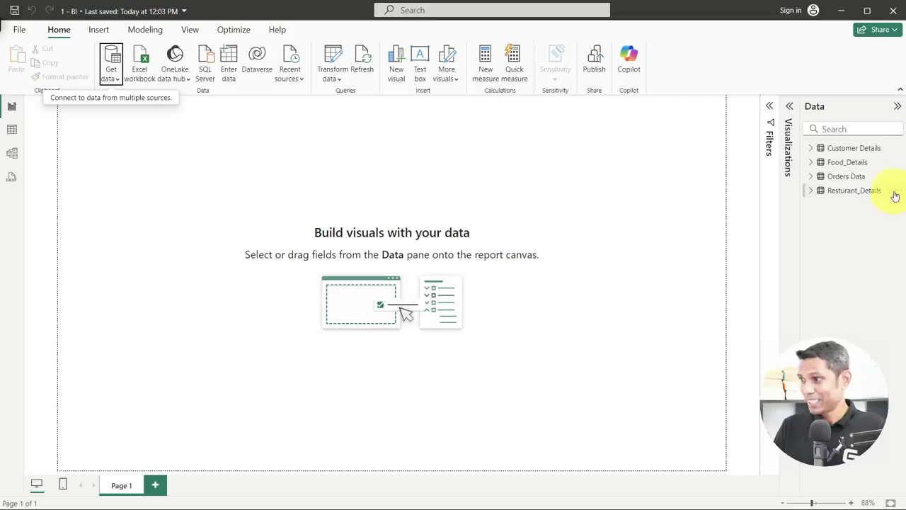
pyautogui.click(812, 177)
pyautogui.click(813, 177)
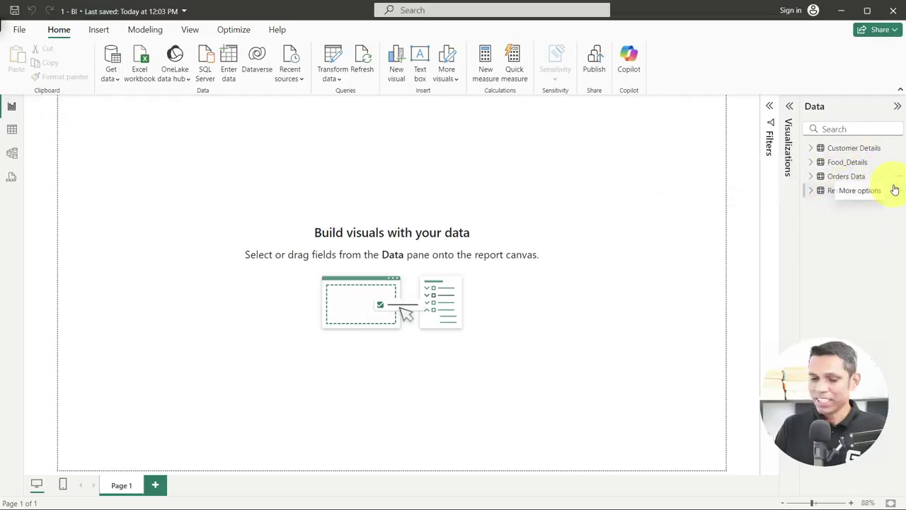